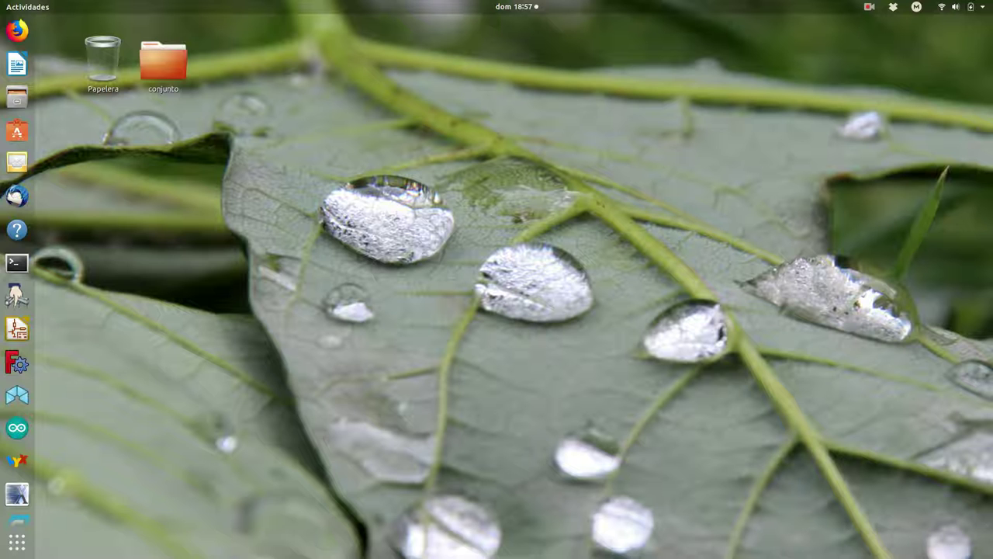
Step: Launch FreeCAD, create a new empty document and switch to the Part Design workbench
click(13, 368)
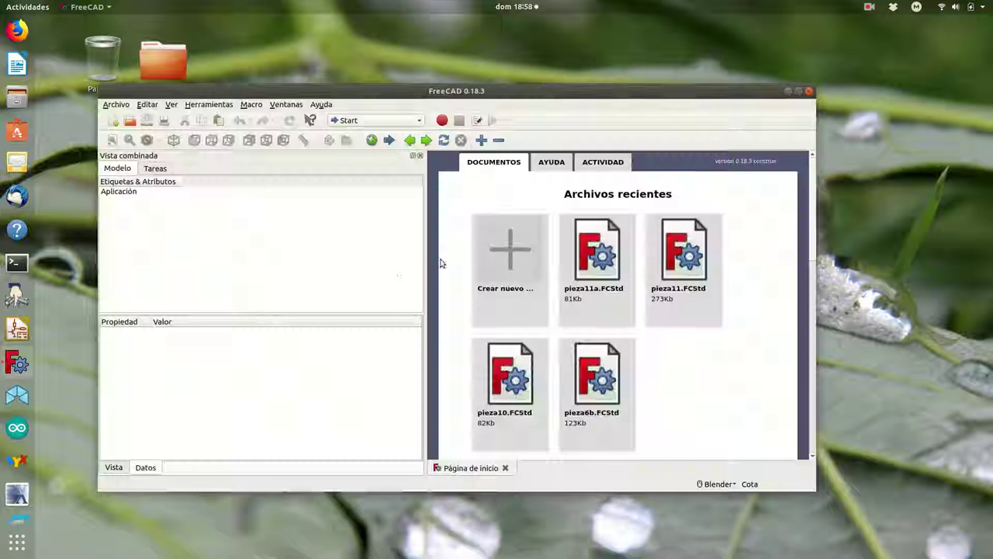
click(511, 265)
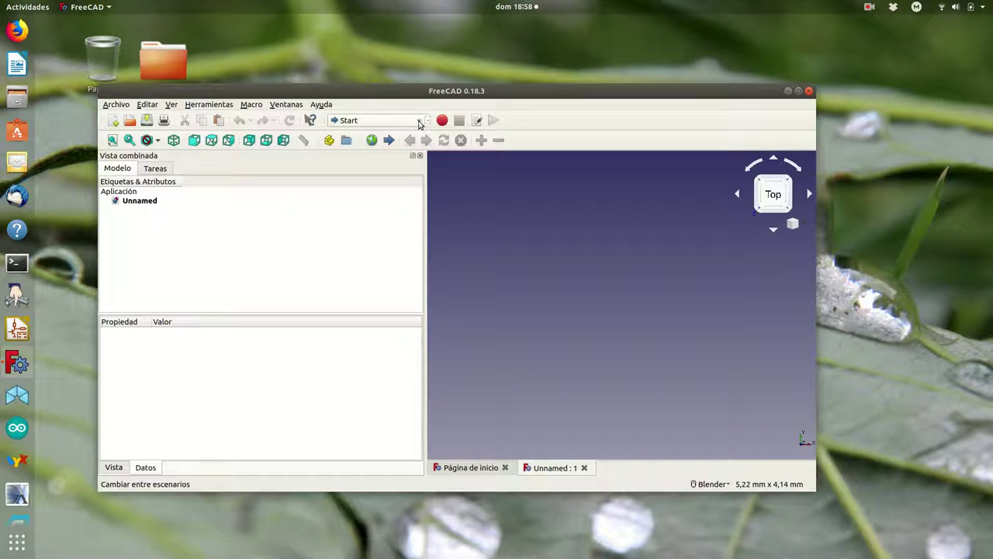
click(419, 120)
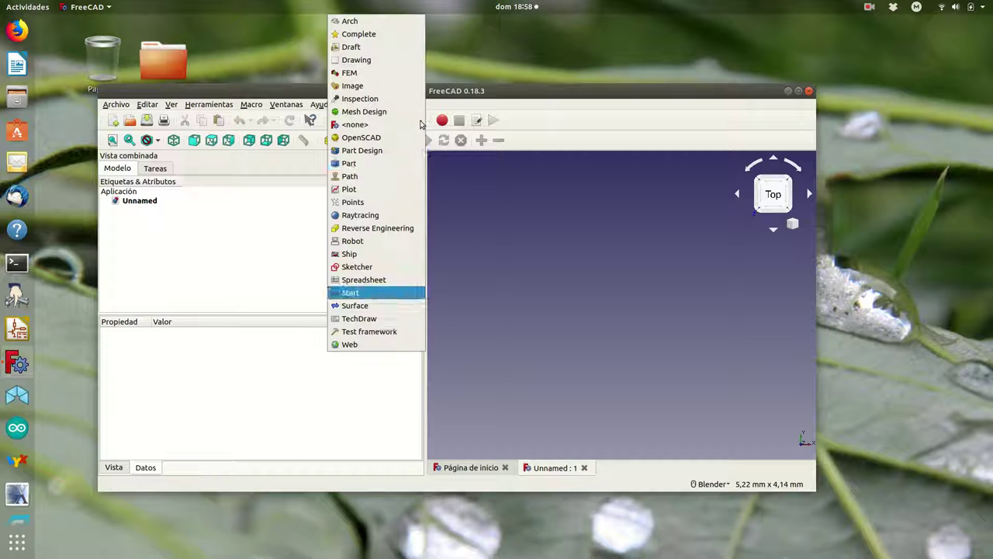
click(370, 150)
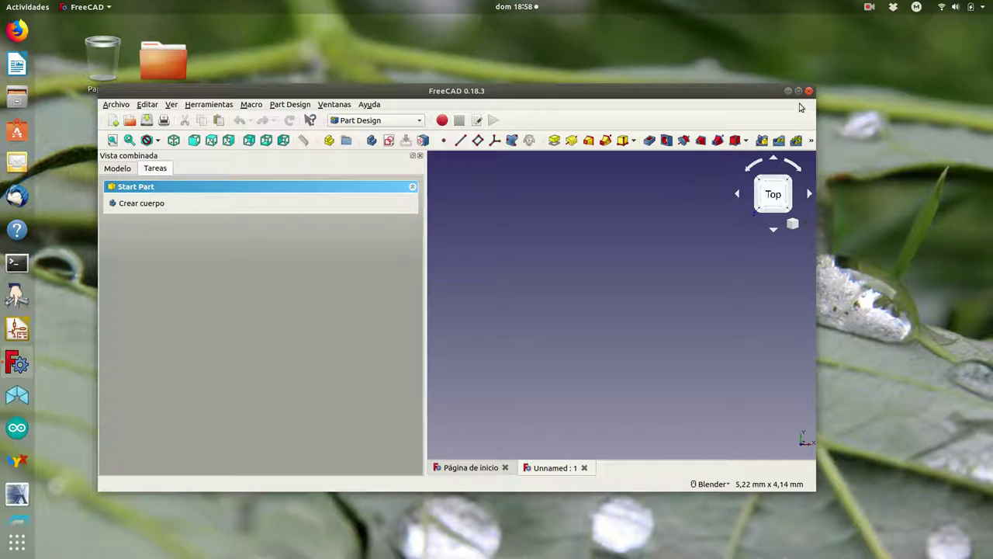
Step: Maximize the window, create a body, and start a new sketch on XY_Plane
click(798, 91)
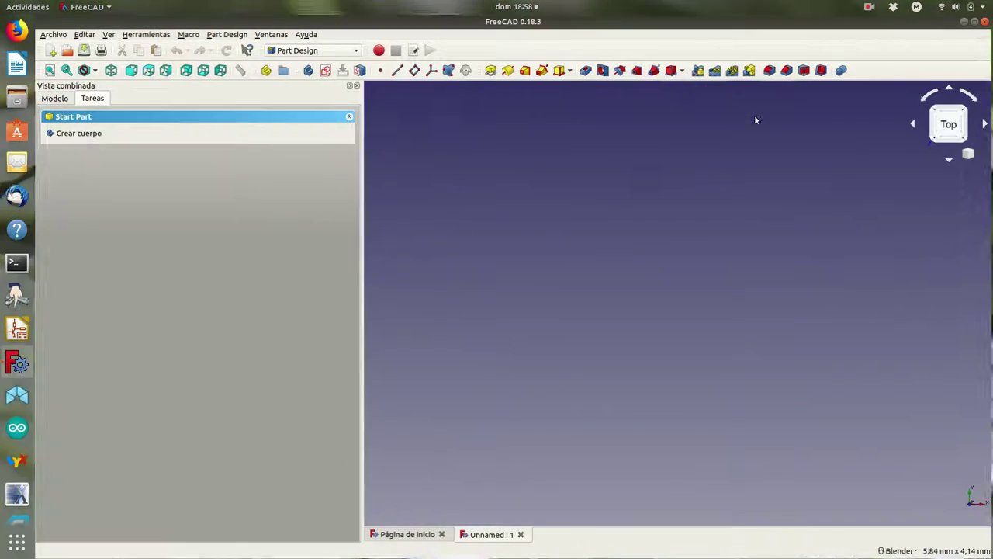
click(86, 139)
click(68, 136)
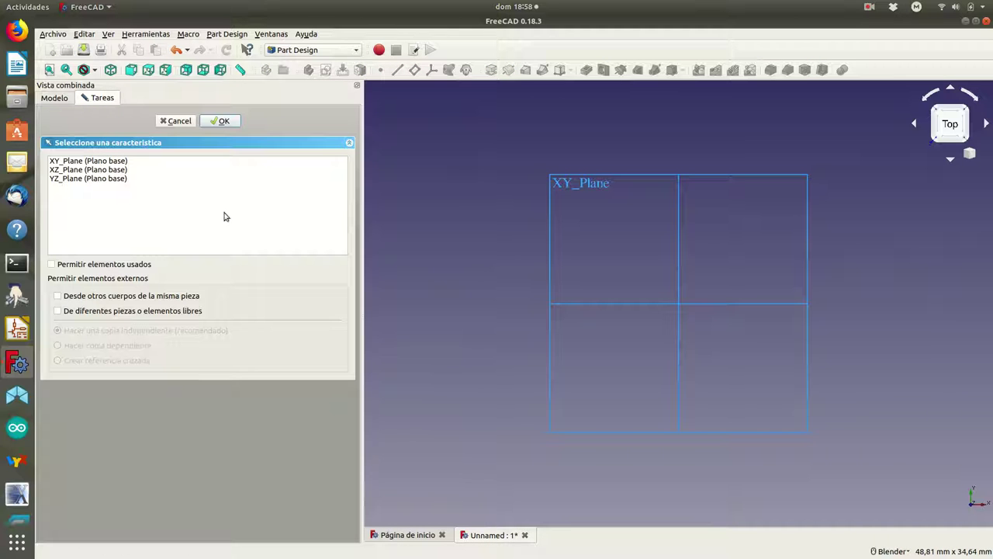
click(78, 161)
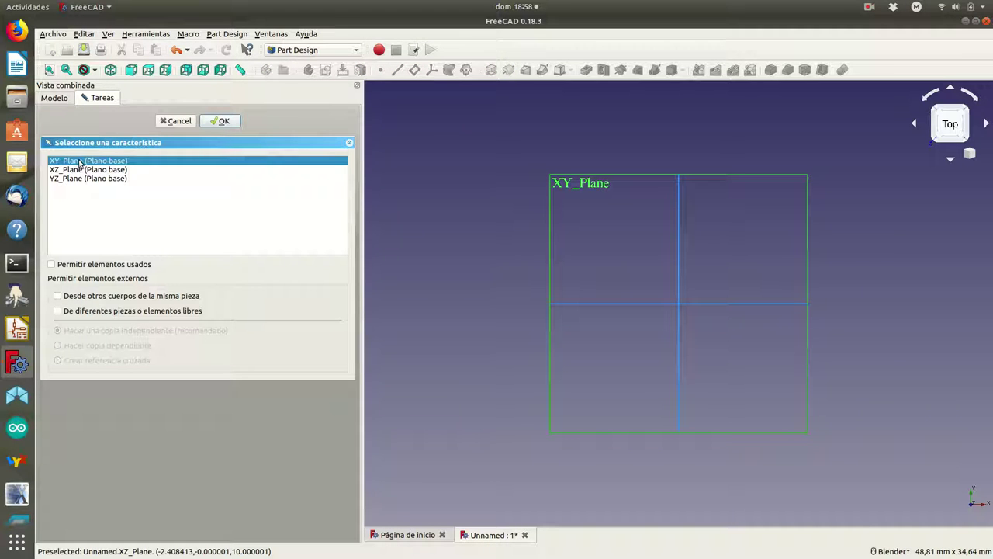
click(223, 121)
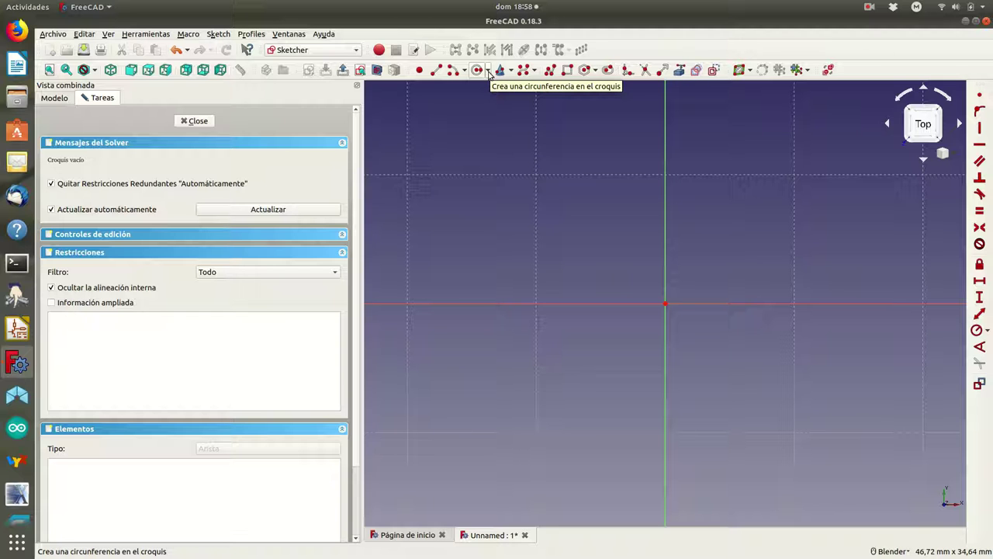
Step: Draw a centre-and-edge circle at the origin and constrain its radius to 2 mm
click(489, 72)
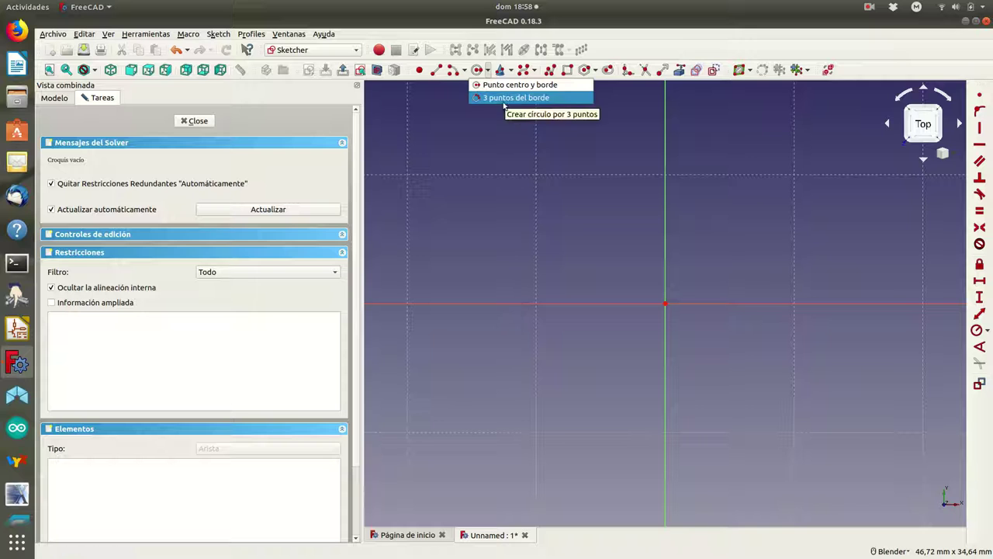
click(508, 83)
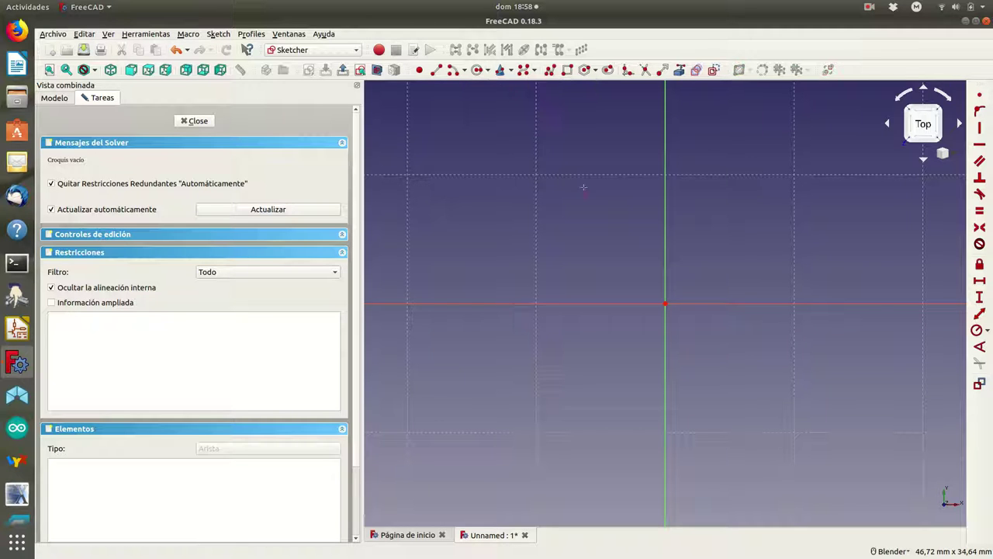
click(665, 304)
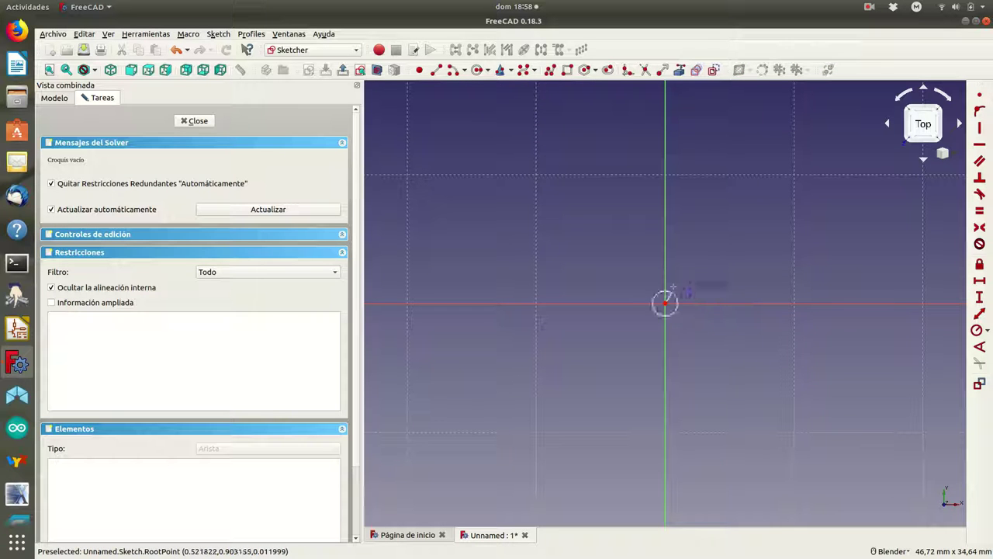
click(688, 280)
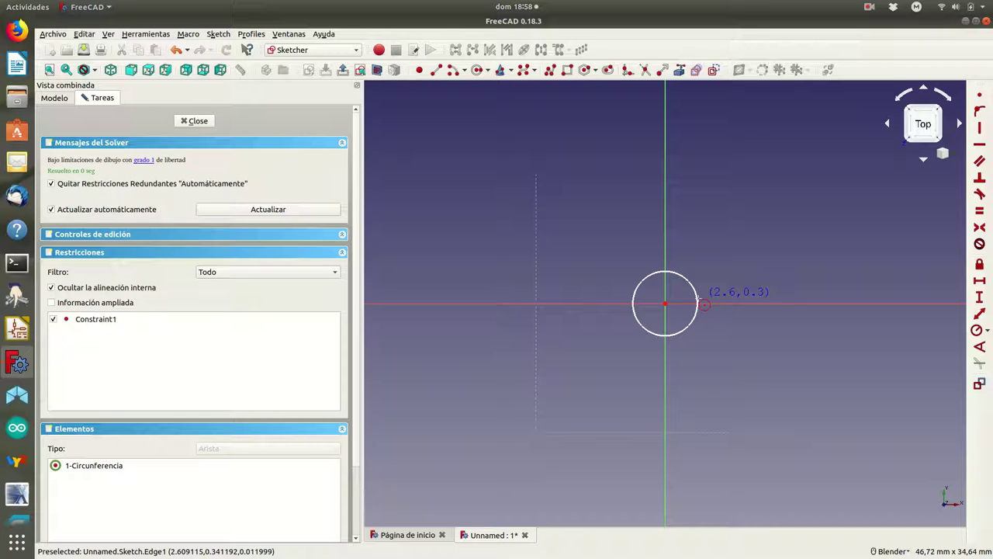
right_click(696, 298)
click(696, 299)
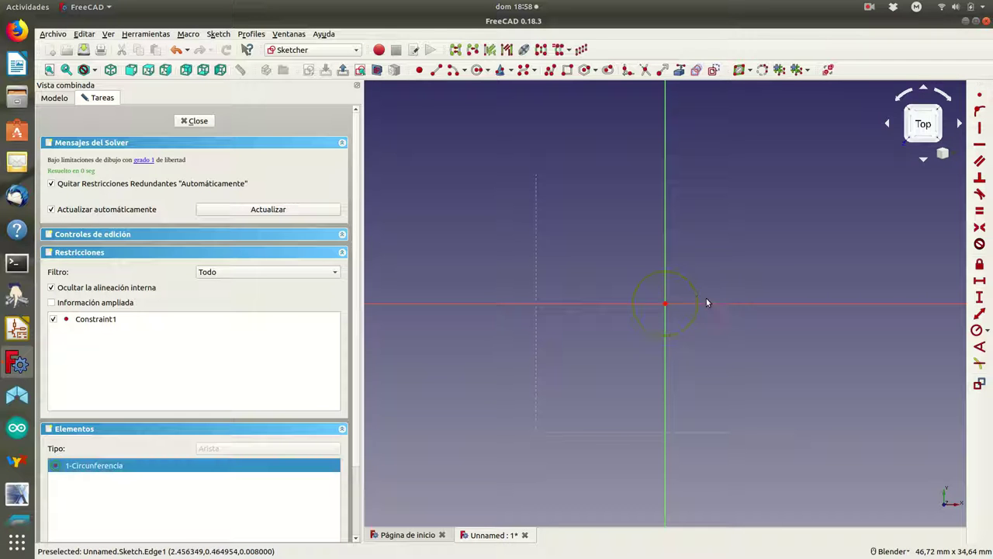
click(977, 331)
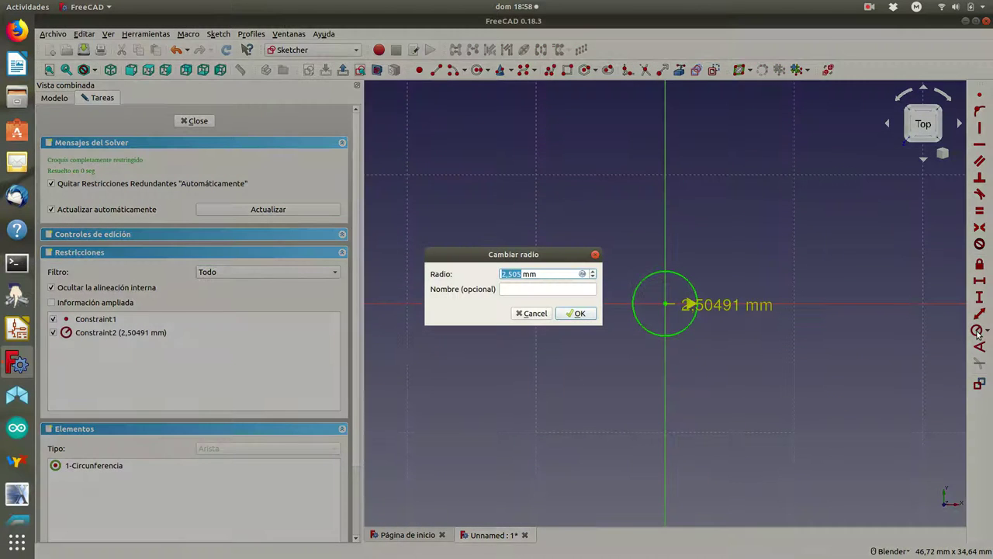
text(2)
click(578, 313)
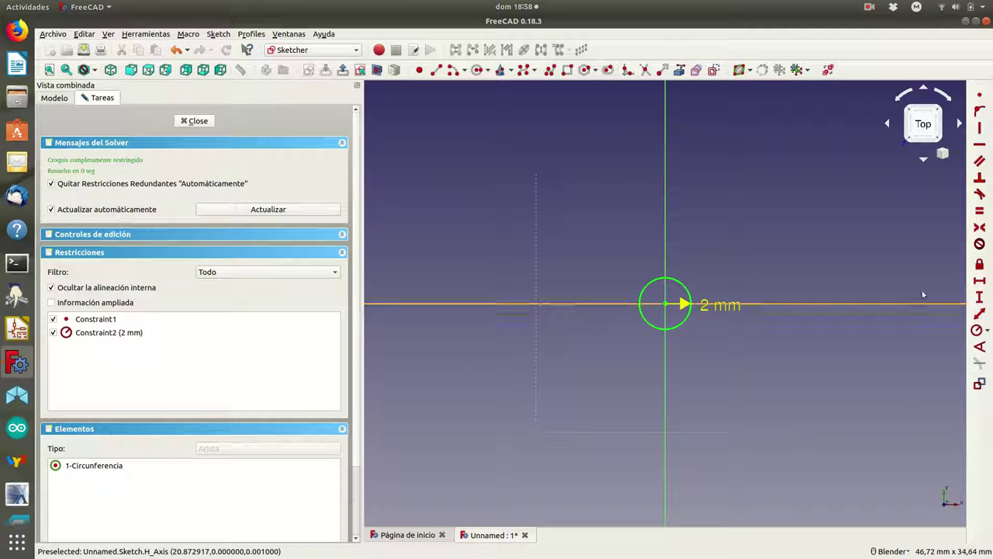
Step: Draw a concentric outer circle, constrain its radius to 8.5 mm, and close the sketch
click(477, 70)
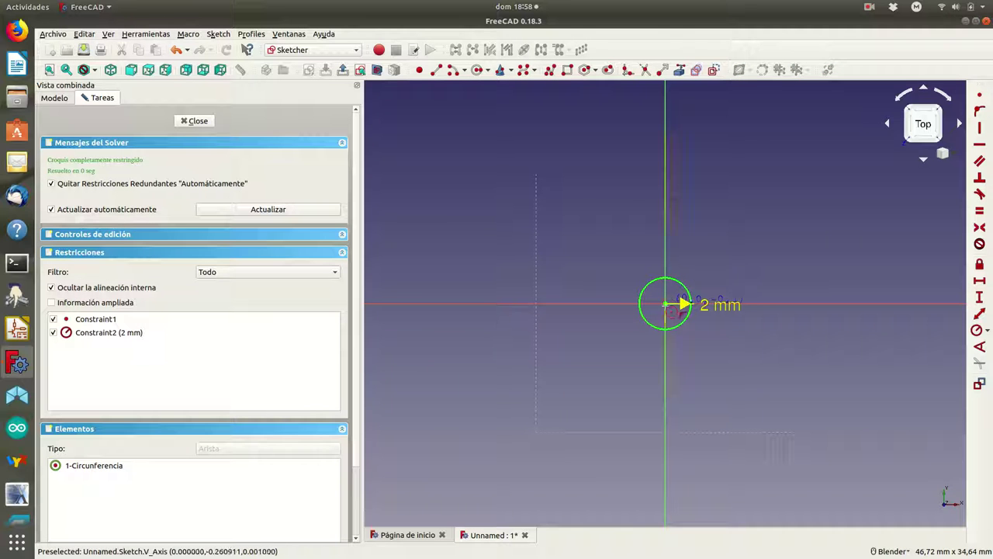
click(667, 304)
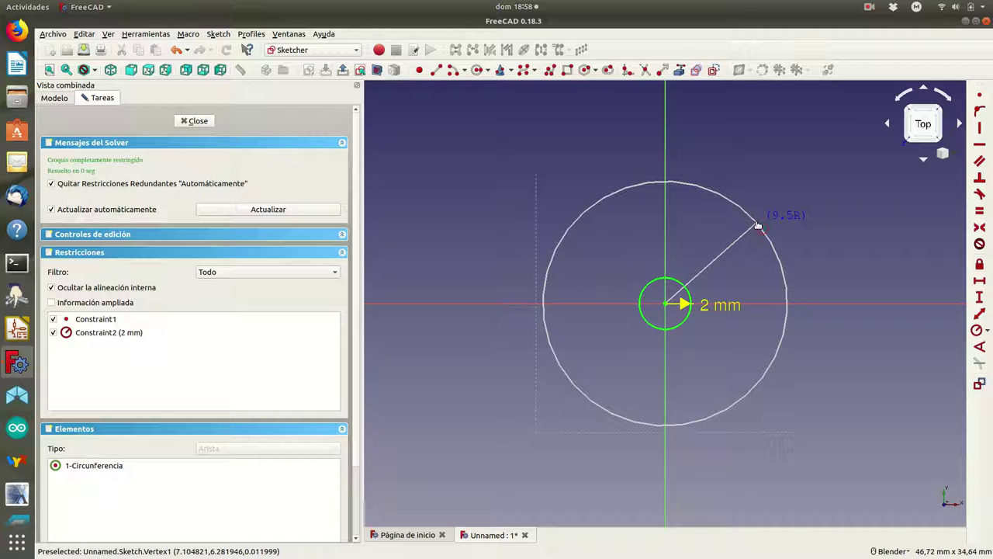
click(757, 225)
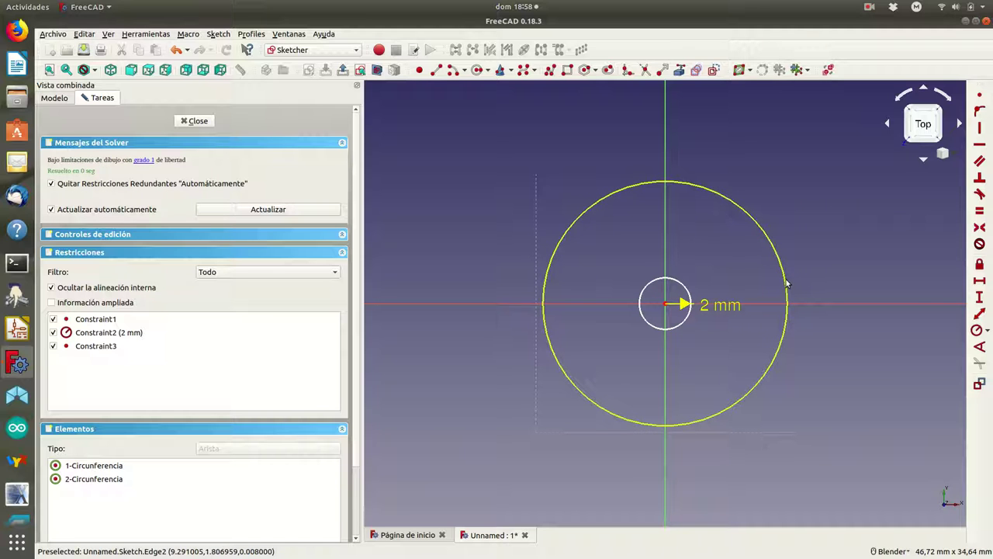
click(787, 284)
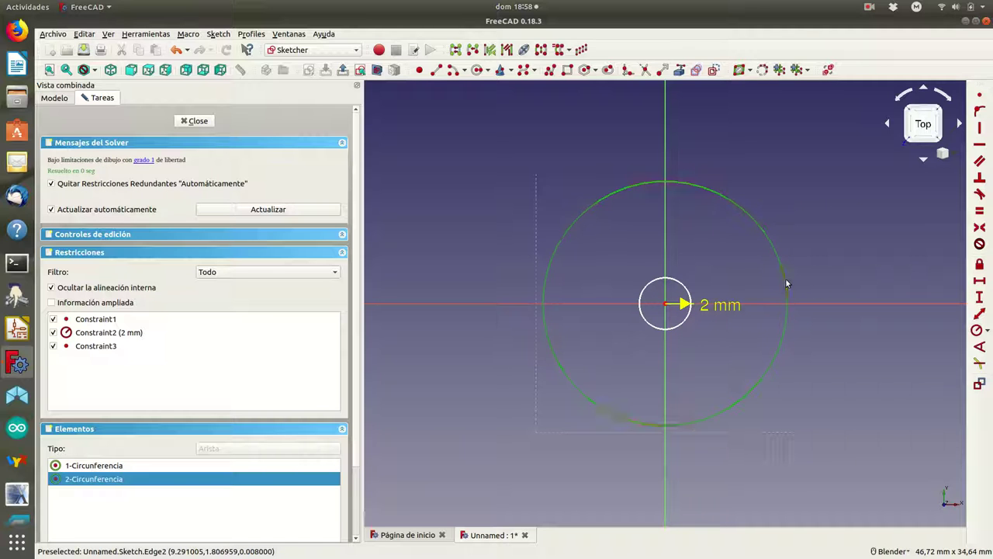
click(976, 331)
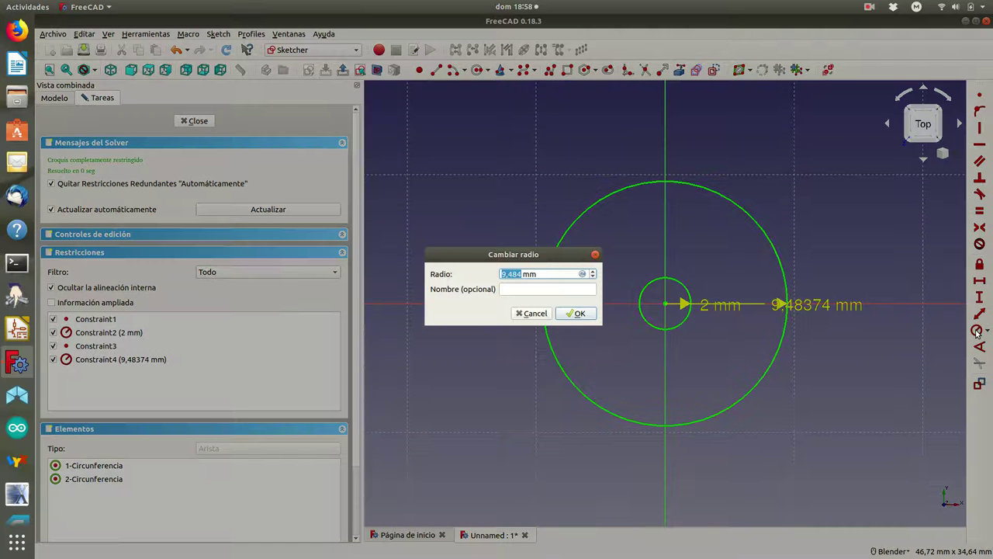
text(8,5)
click(579, 313)
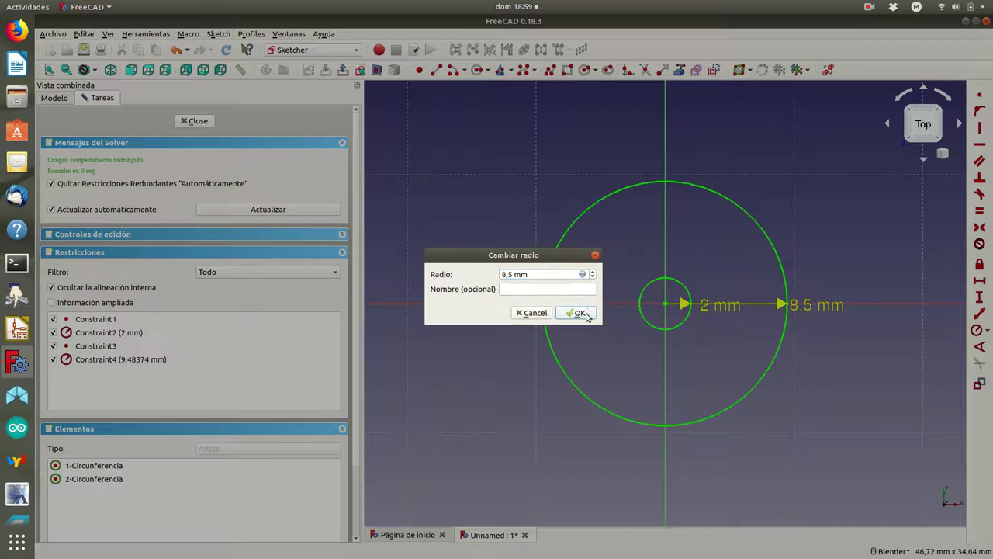
click(194, 121)
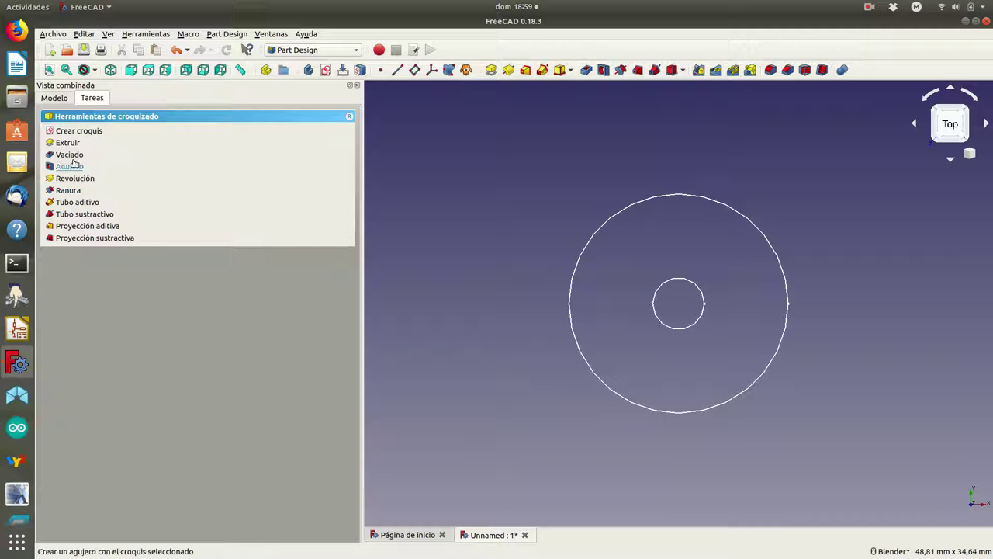
Step: Pad the two-circle sketch 15 mm and show the cylinder in isometric view
click(68, 143)
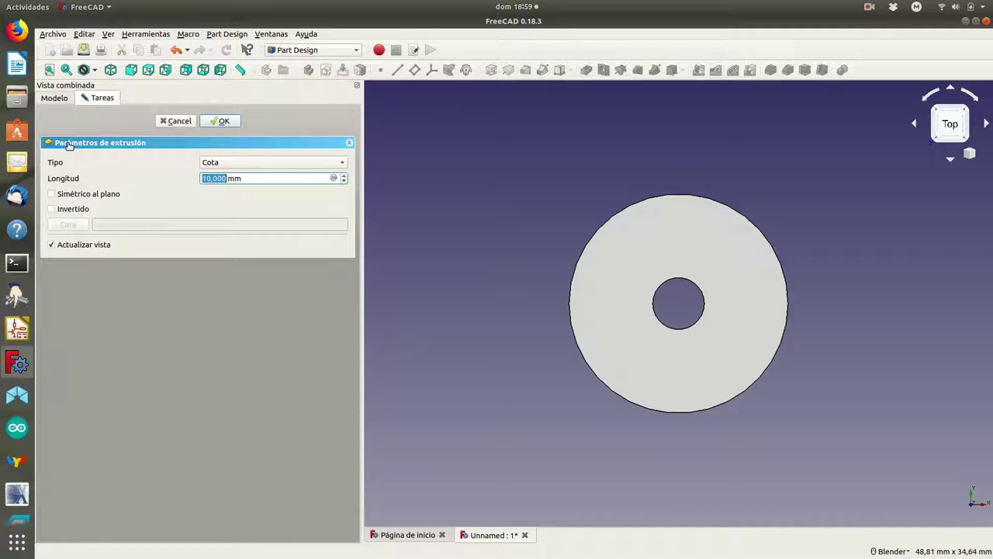
text(15)
click(215, 122)
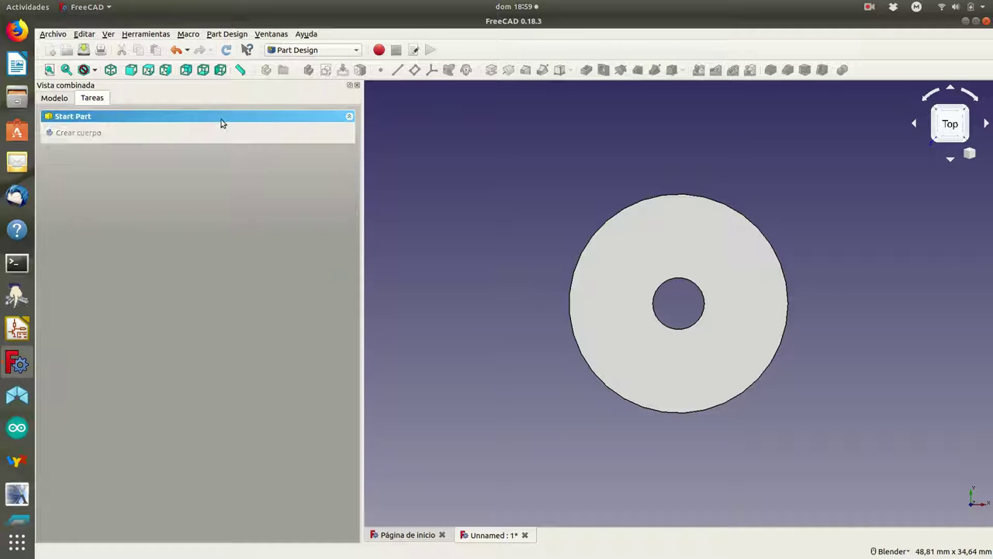
click(110, 70)
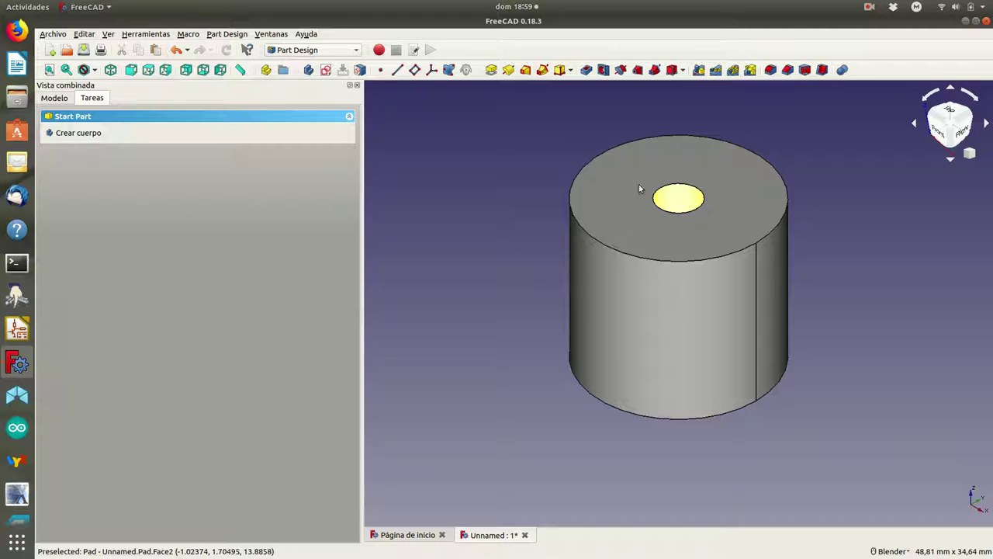
Step: Rename the Pad's sketch to 'contorno_base' in the model tree
click(54, 99)
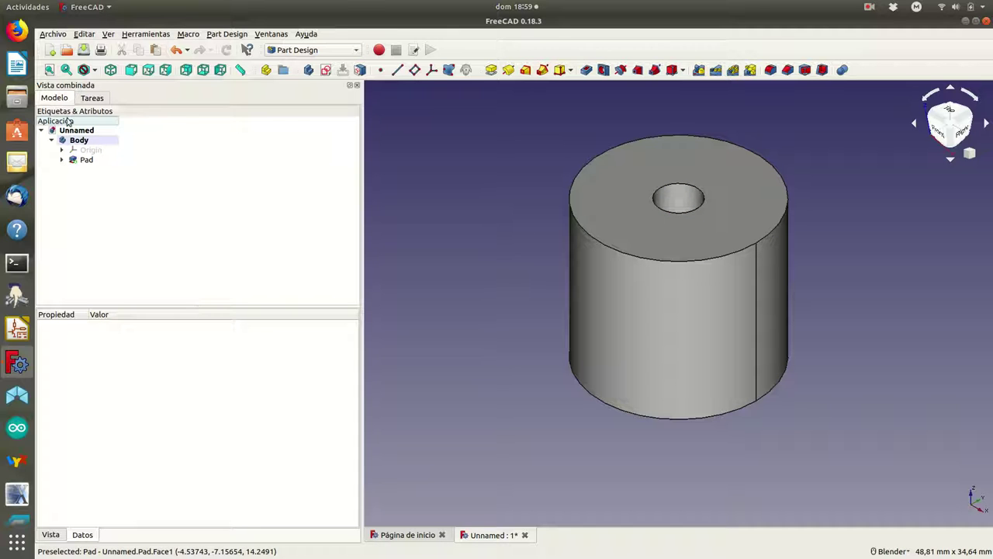
click(61, 159)
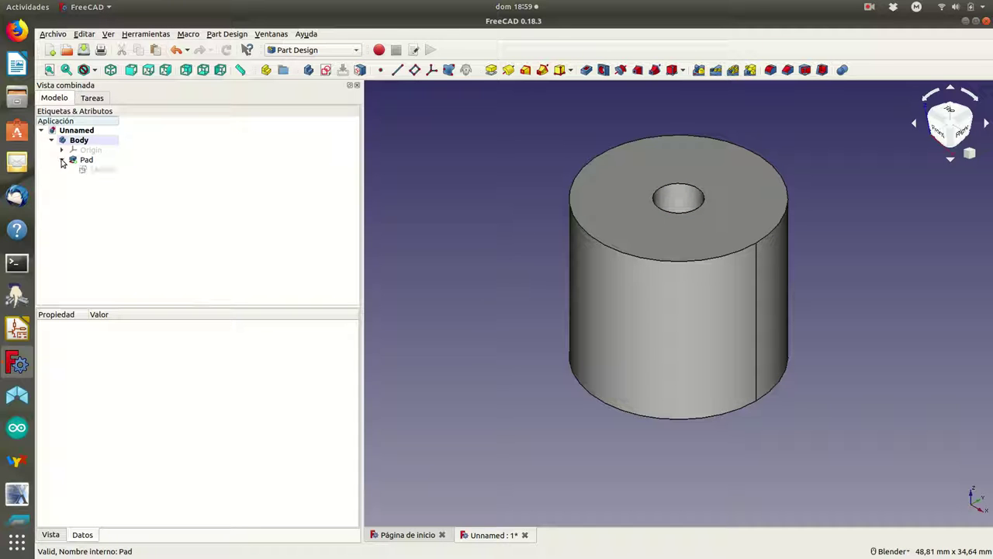
click(97, 171)
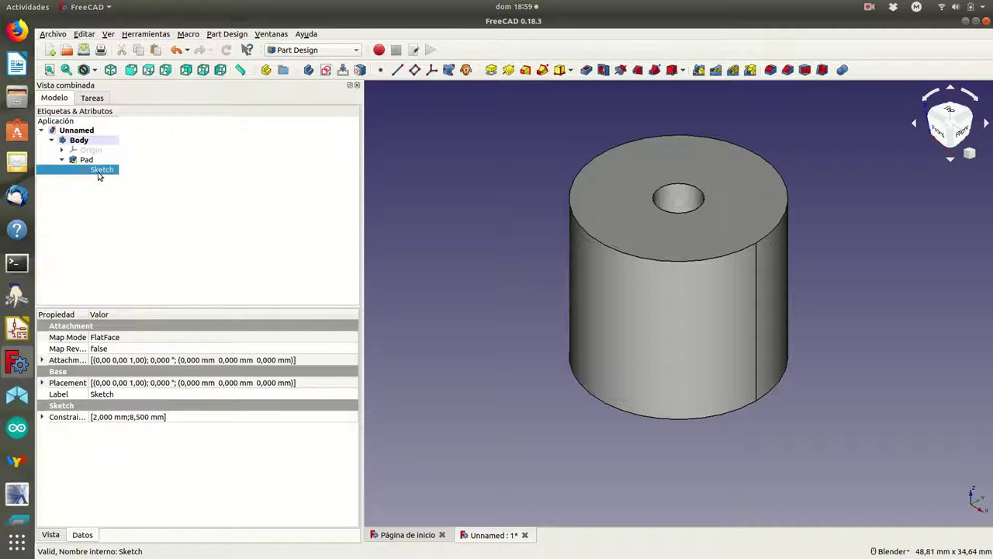
right_click(98, 175)
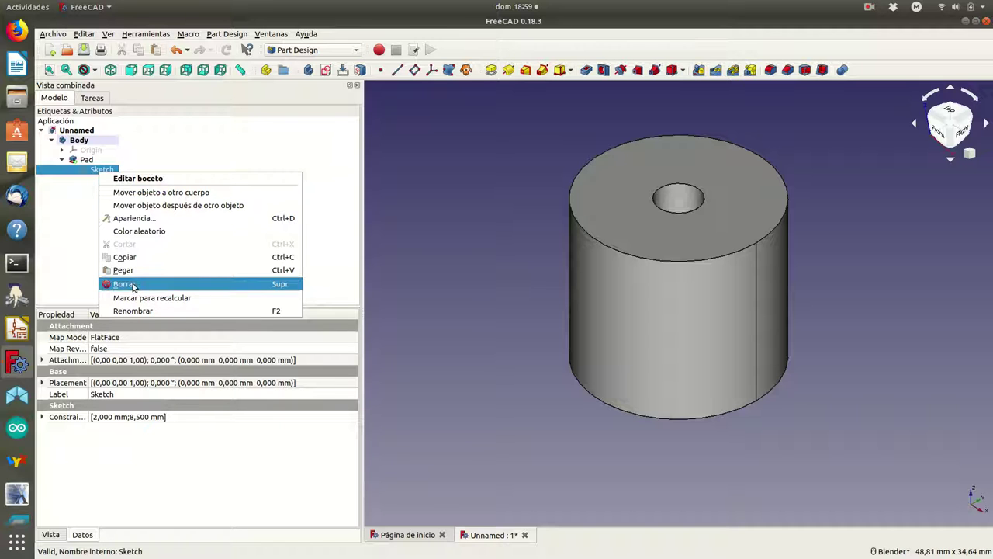
click(136, 311)
text(contorno)
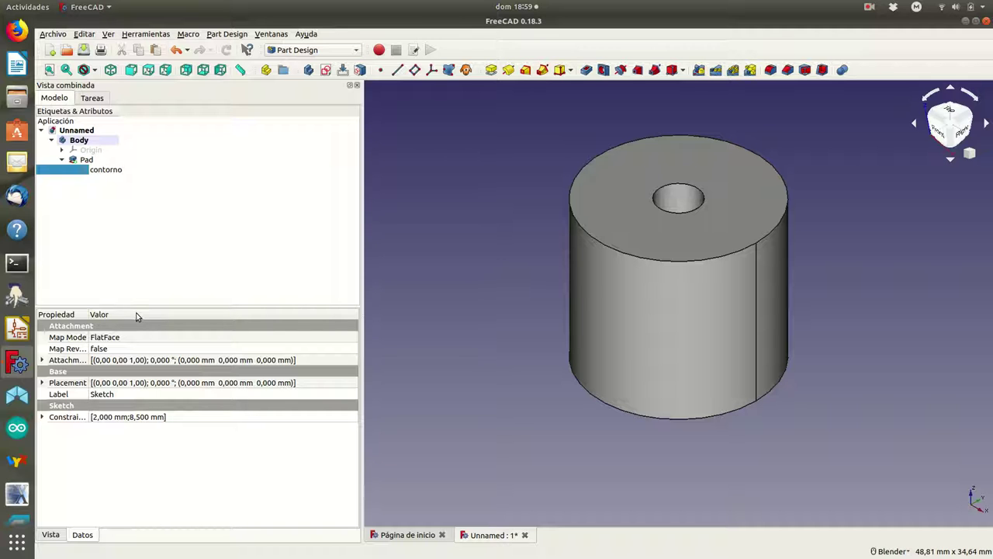
text(ase)
click(84, 159)
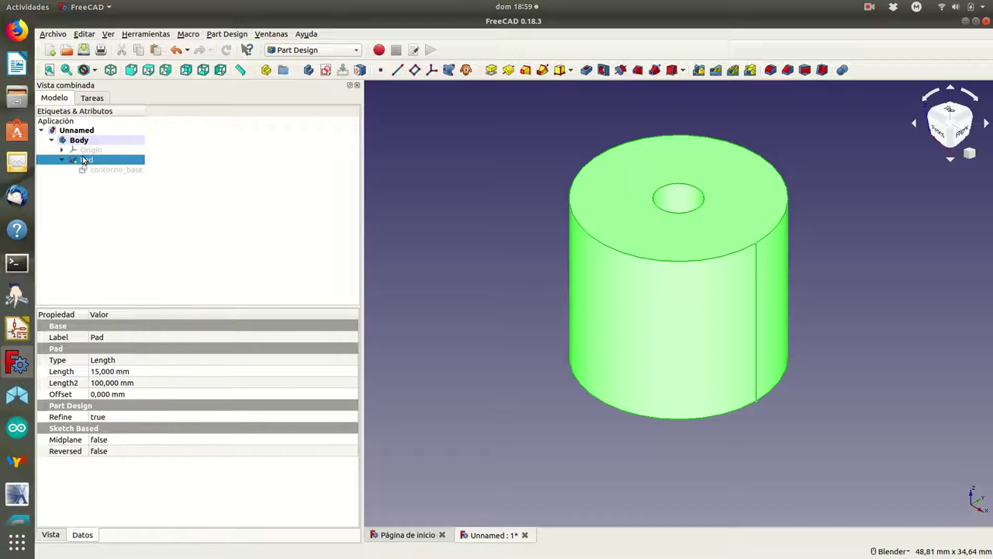
Step: Rename the Pad feature to 'base' and clear the selection
right_click(83, 159)
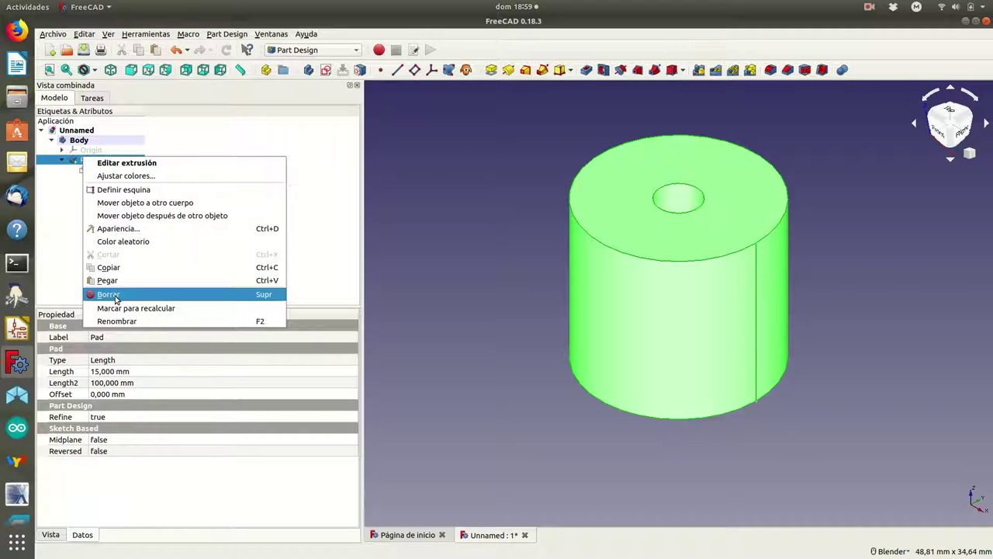
click(118, 321)
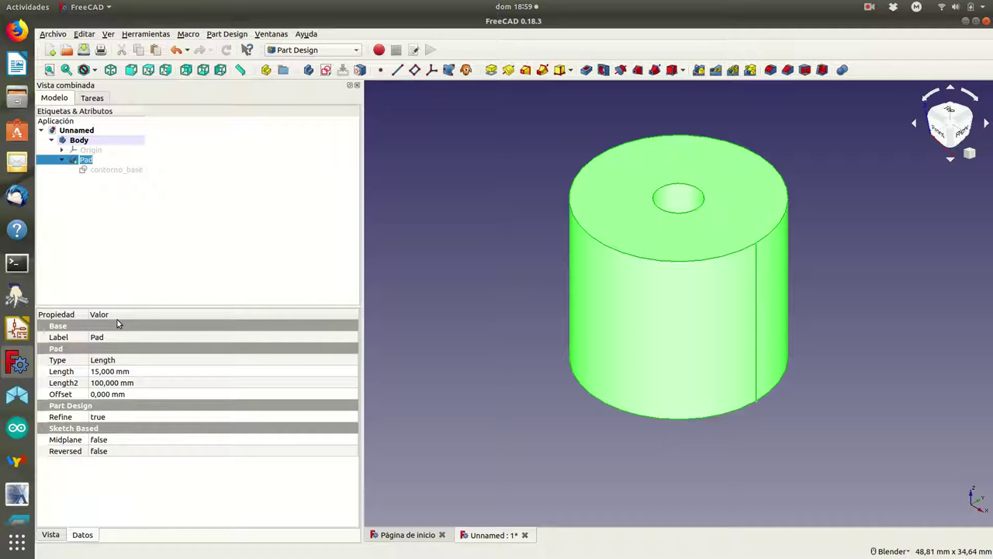
text(base)
key(Return)
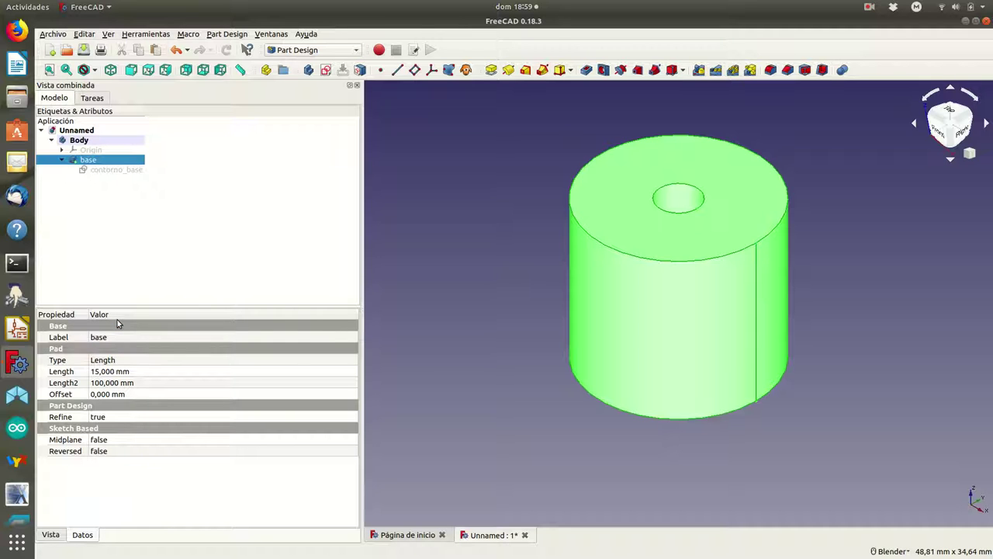
click(193, 229)
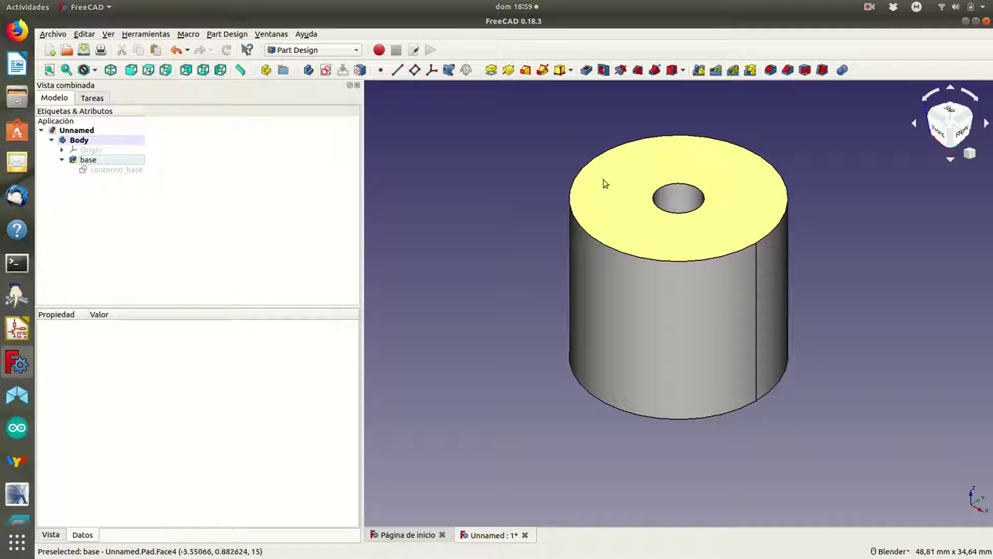
Step: Start a new sketch on the cylinder's top face and switch to wireframe display
click(682, 239)
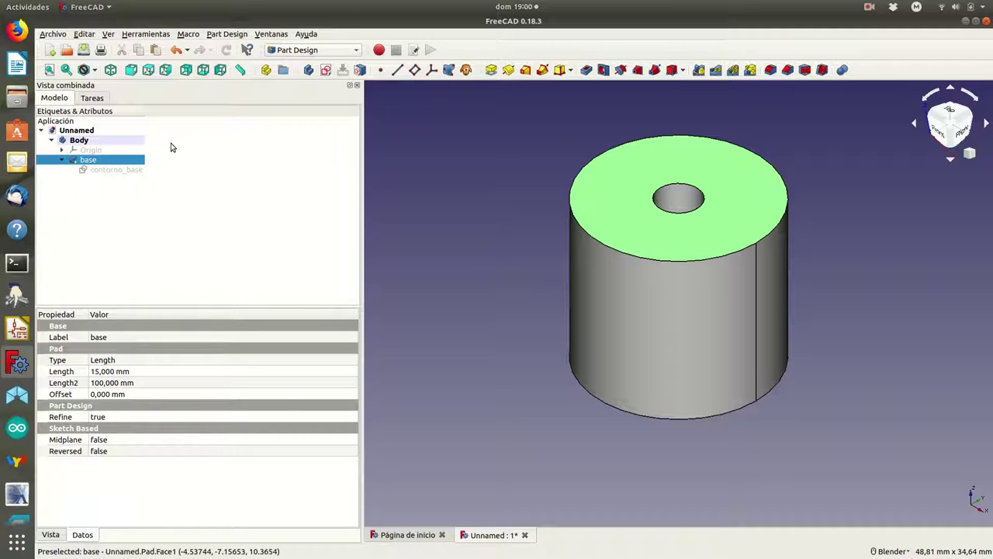
click(93, 98)
click(82, 130)
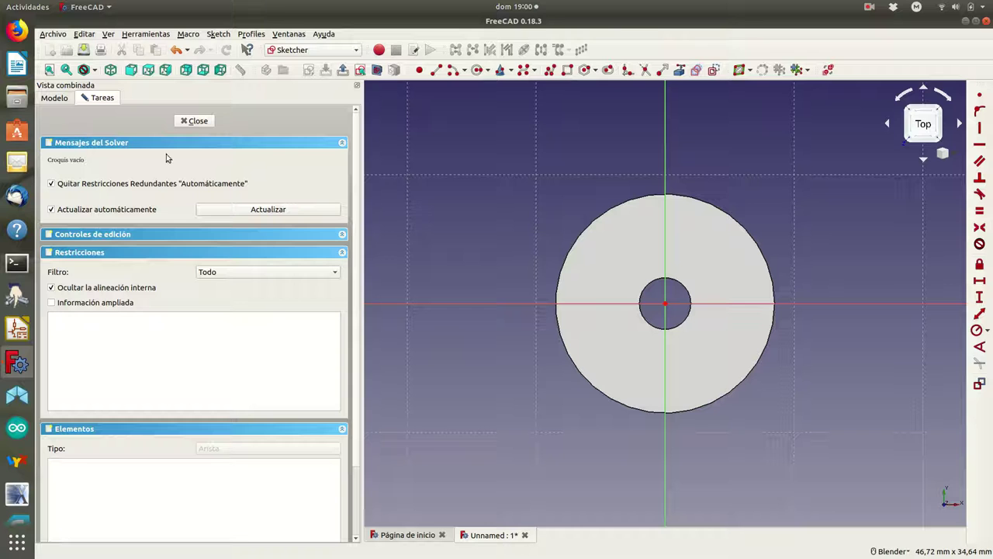
click(94, 71)
click(112, 123)
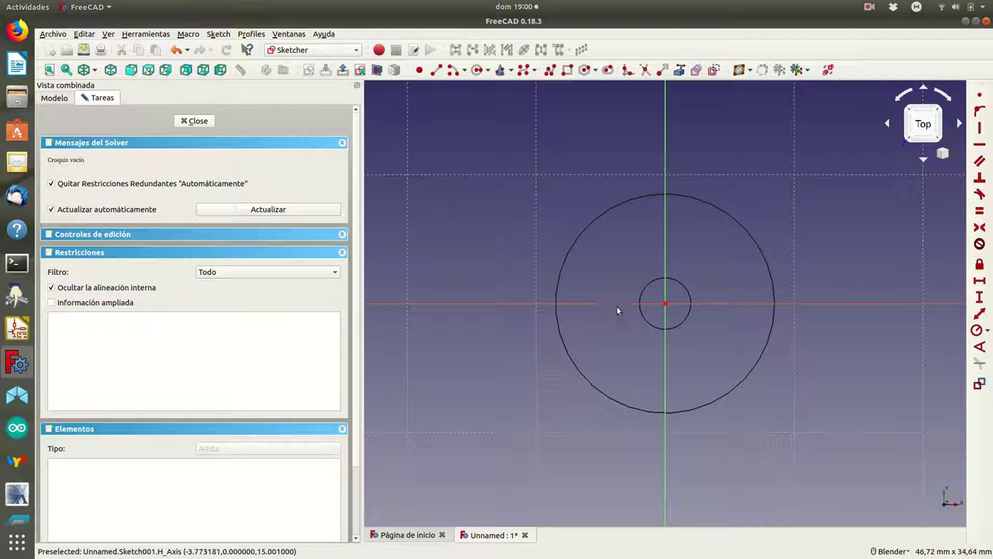
Step: Draw a circle at the origin, constrain its diameter to 7 mm, and close the sketch
click(479, 71)
click(665, 302)
click(701, 267)
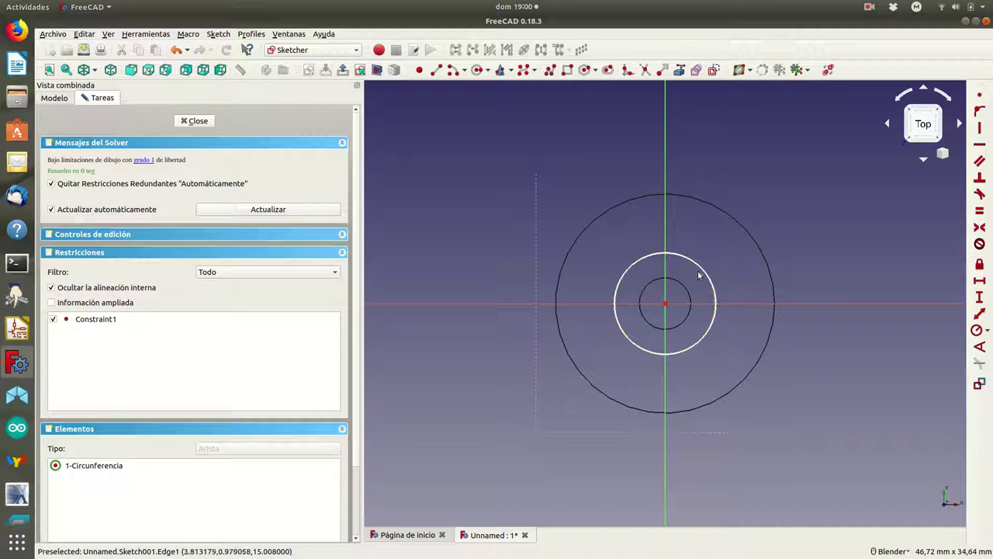
click(702, 272)
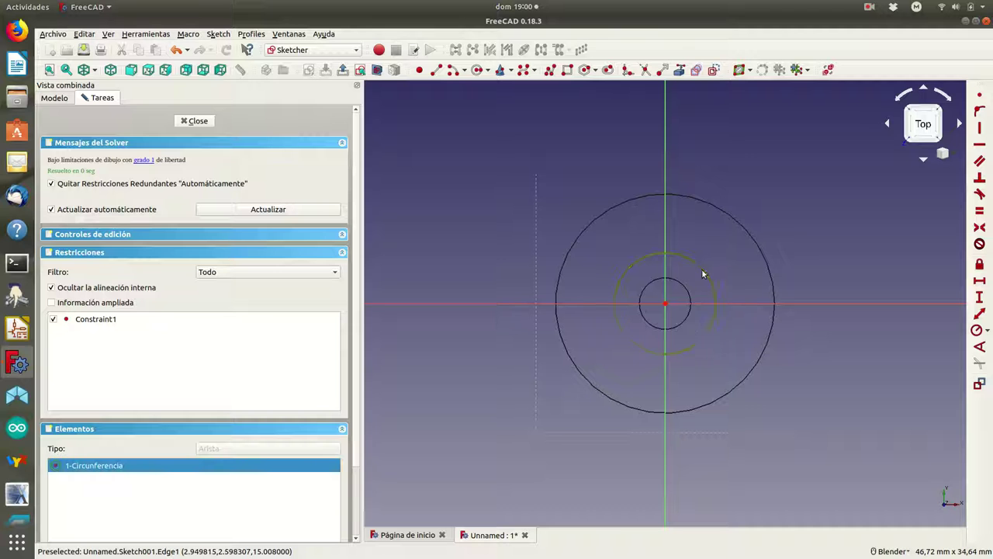
click(986, 331)
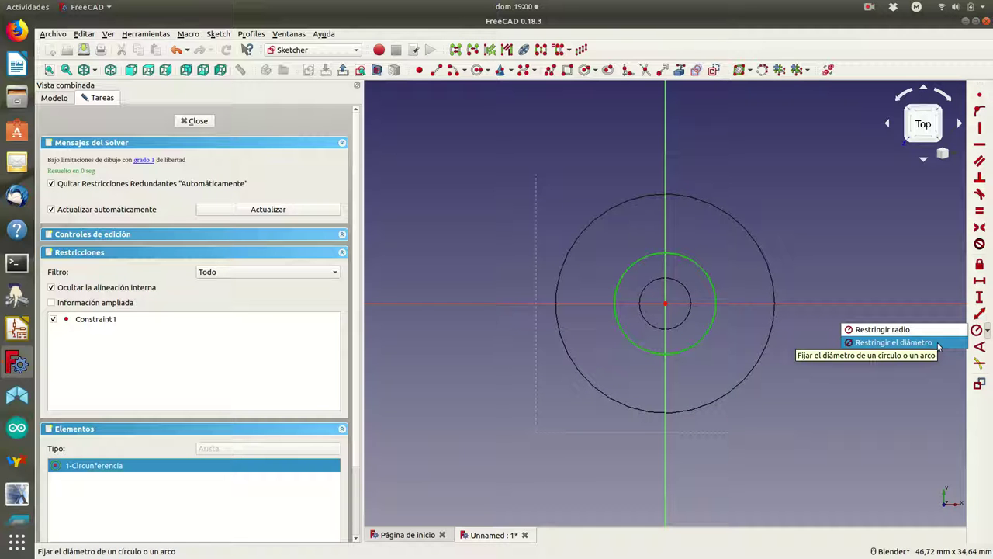
click(894, 343)
text(7)
click(577, 314)
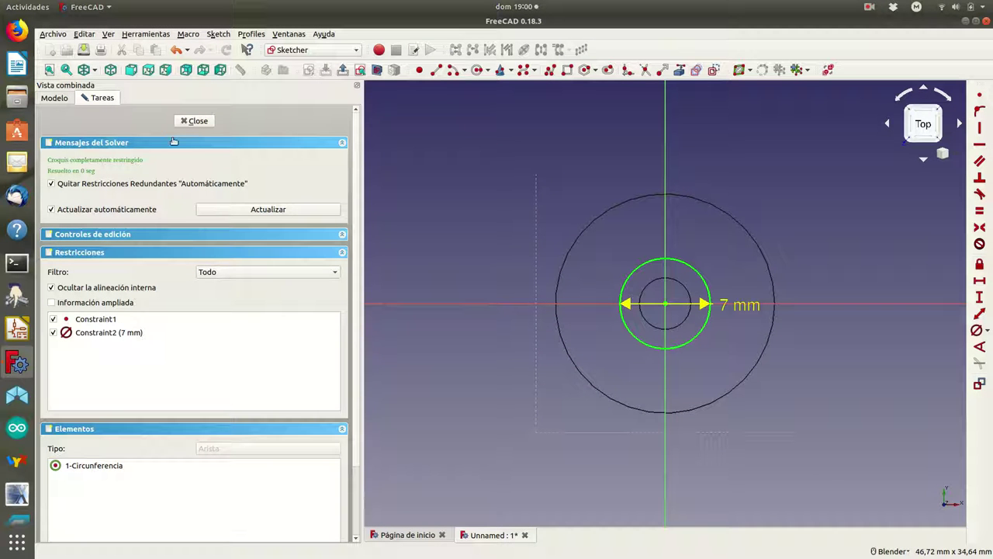
click(194, 122)
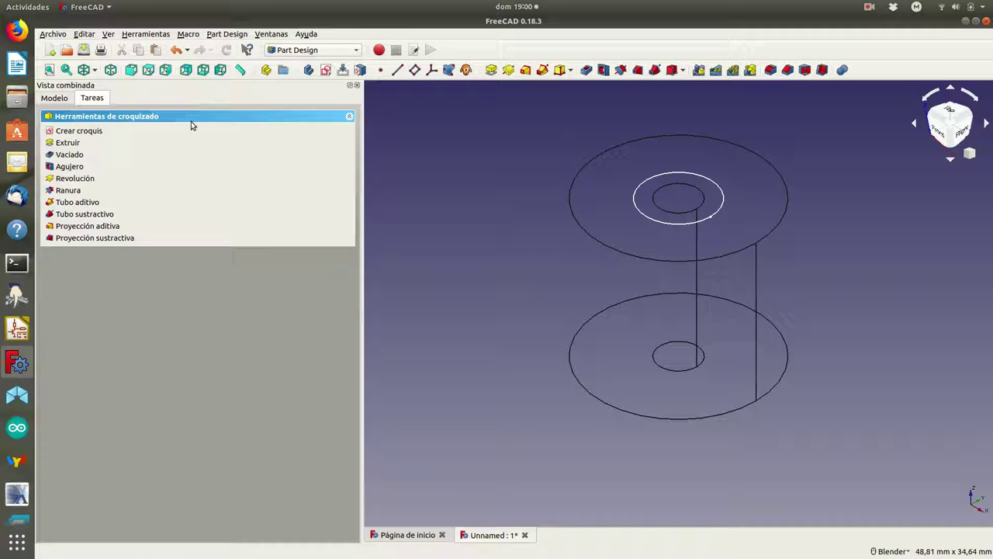
Step: Pocket the 7 mm circle 5 mm deep and return the model to shaded display
click(69, 155)
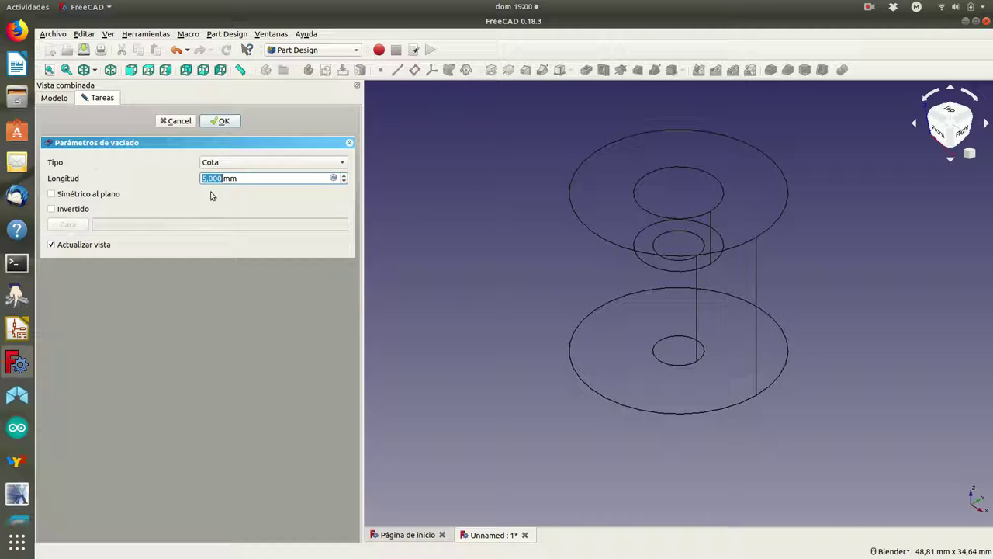
click(219, 122)
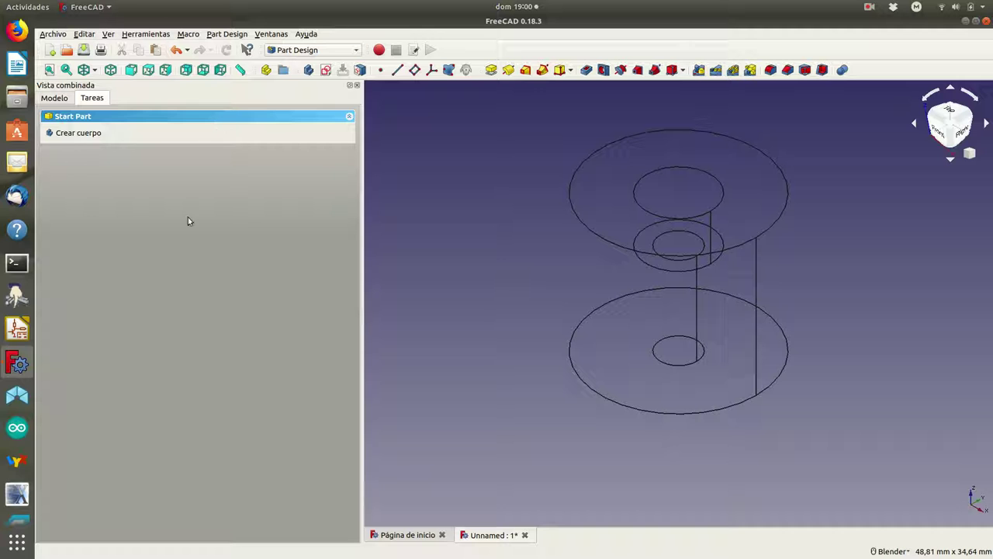
click(55, 99)
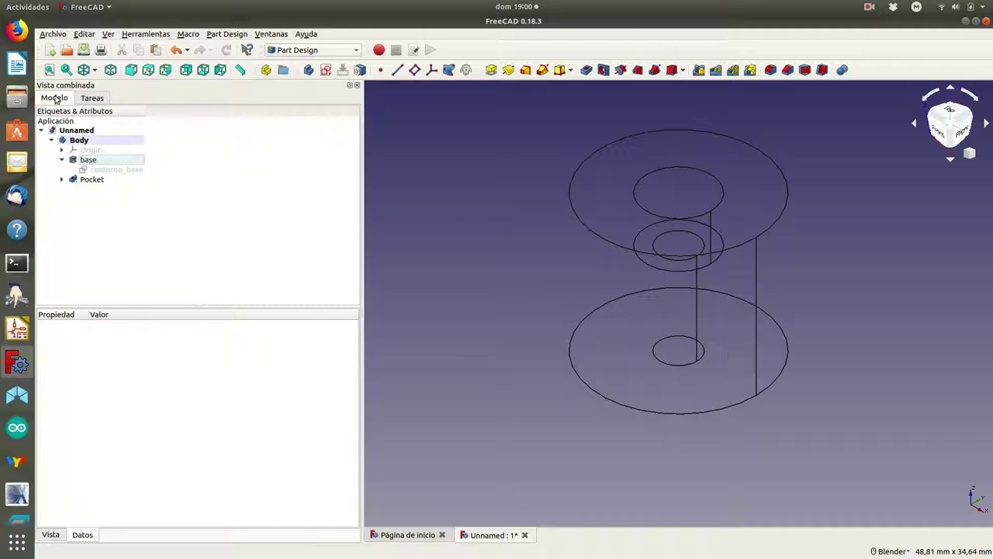
click(94, 71)
click(97, 83)
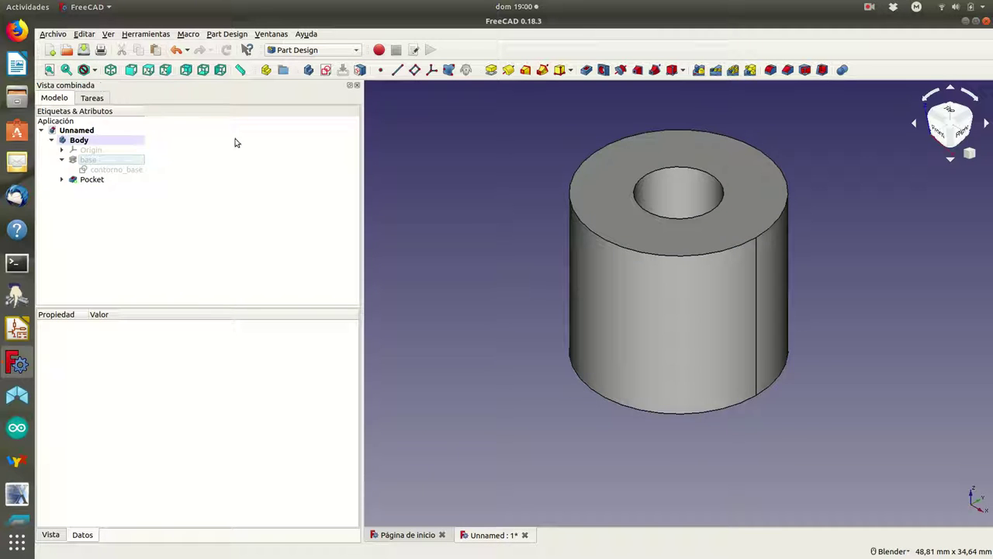
Step: Orbit to the unrecessed end face and start a new sketch on it
mouse_move(496, 215)
middle_down()
mouse_move(525, 277)
mouse_move(509, 326)
mouse_move(479, 297)
mouse_move(505, 269)
mouse_move(507, 300)
mouse_move(476, 263)
mouse_move(502, 186)
mouse_move(596, 137)
mouse_move(753, 217)
middle_up()
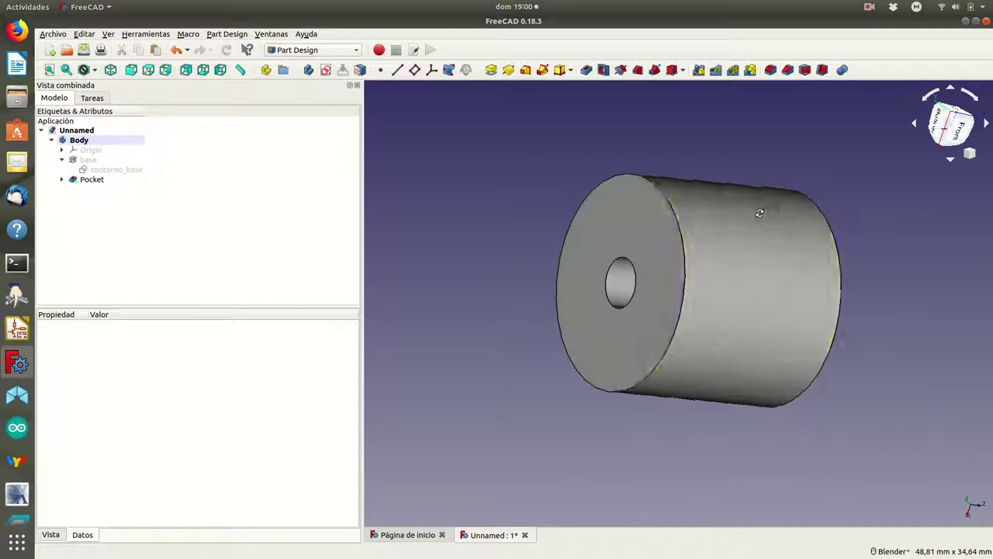
click(625, 239)
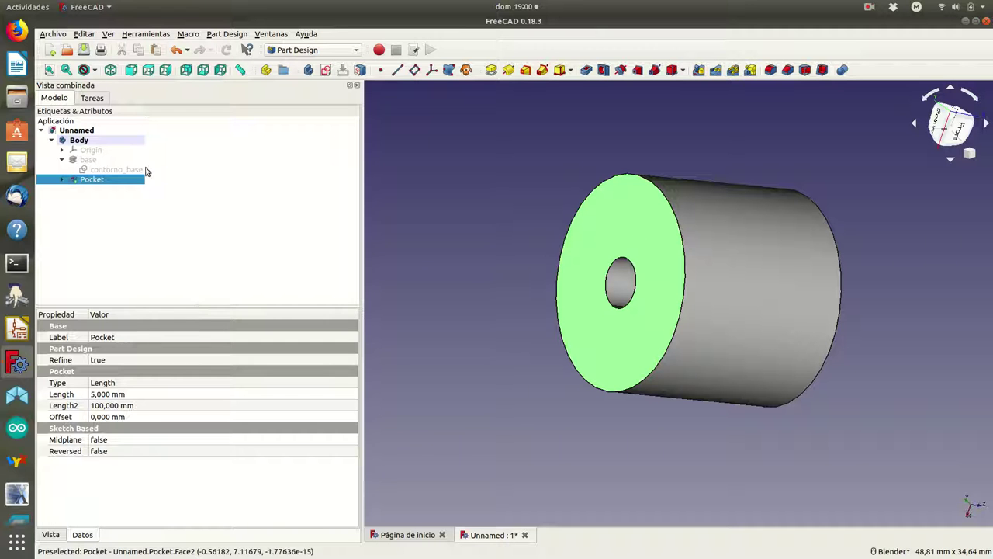
click(95, 99)
click(79, 133)
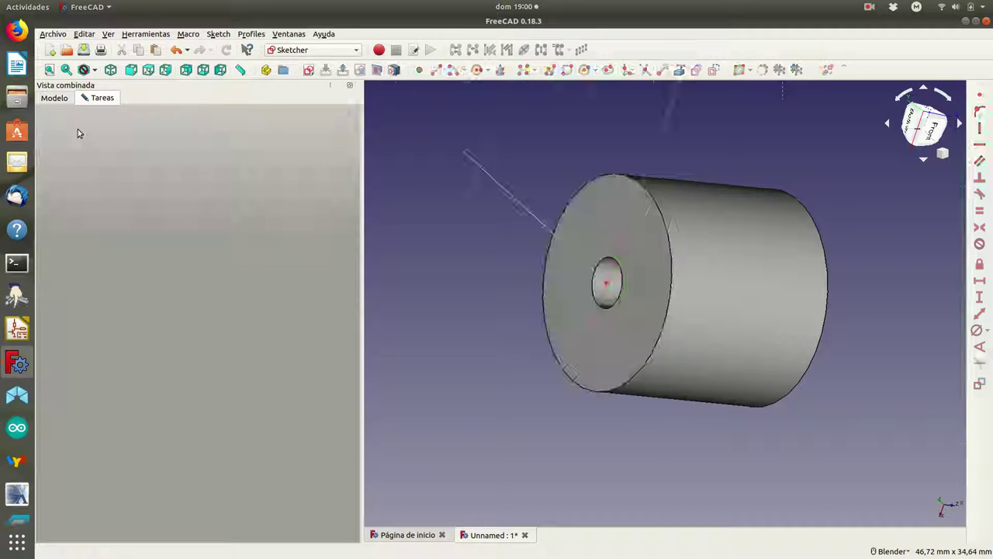
Step: In wireframe view, draw a hexagon centred on the origin with a corner on the vertical axis
click(595, 71)
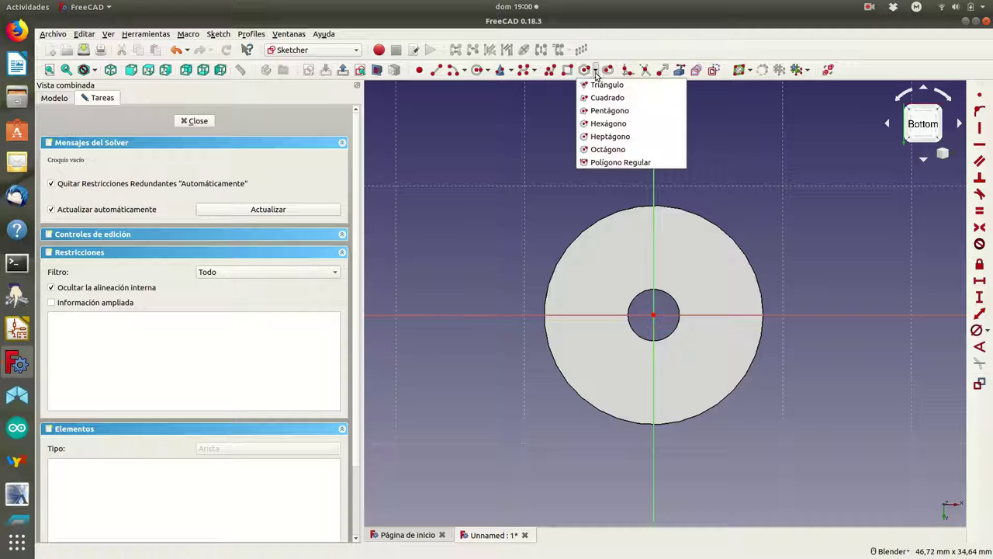
click(609, 124)
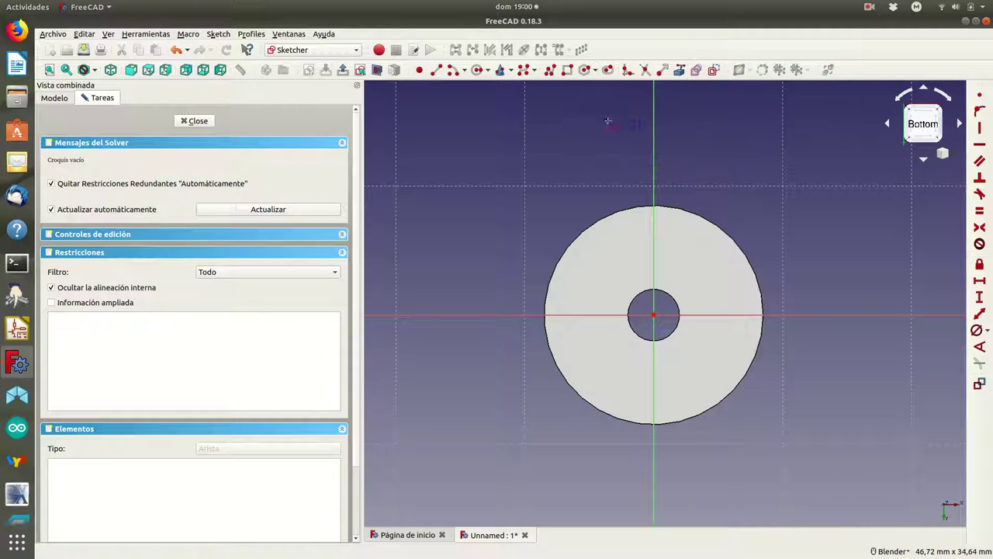
click(94, 71)
click(112, 123)
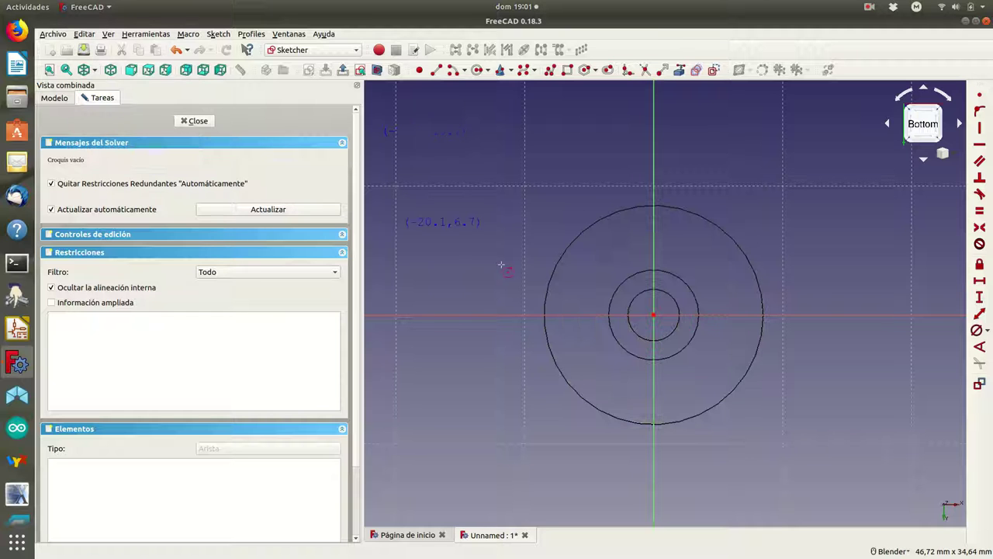
click(653, 314)
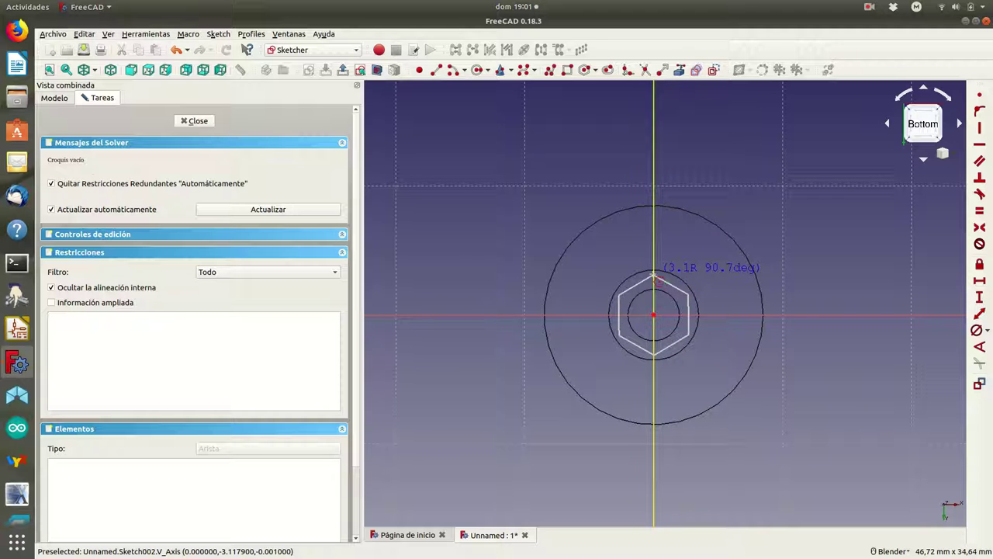
click(656, 277)
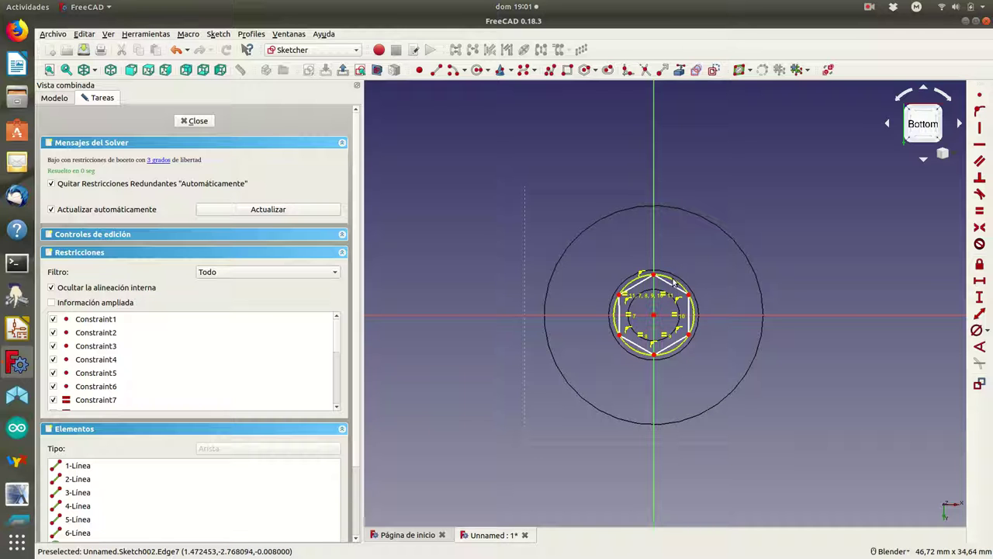
Step: Give the hexagon's construction circle a 7 mm diameter, fully constrain it, and close the sketch
click(674, 282)
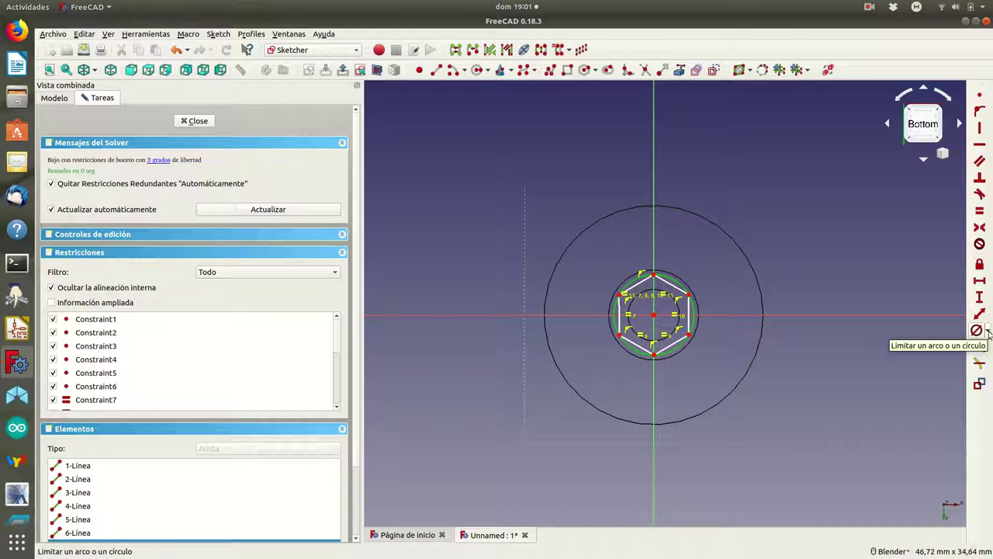
click(976, 330)
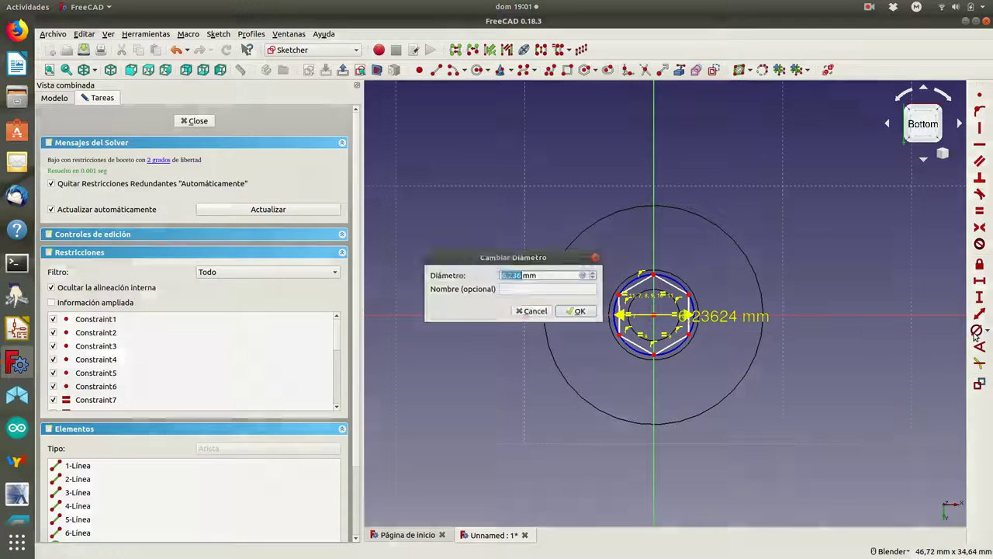
text(7)
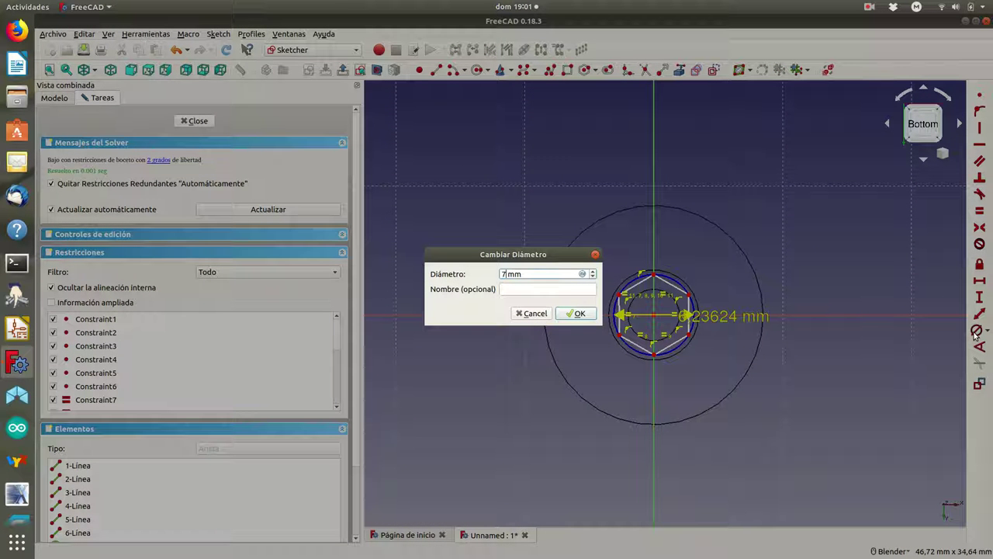
click(585, 316)
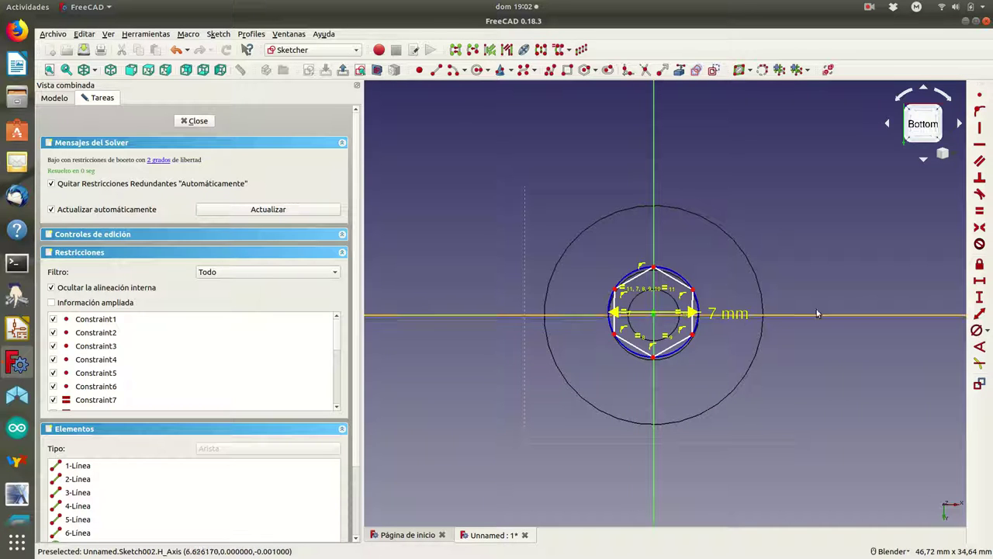
click(979, 95)
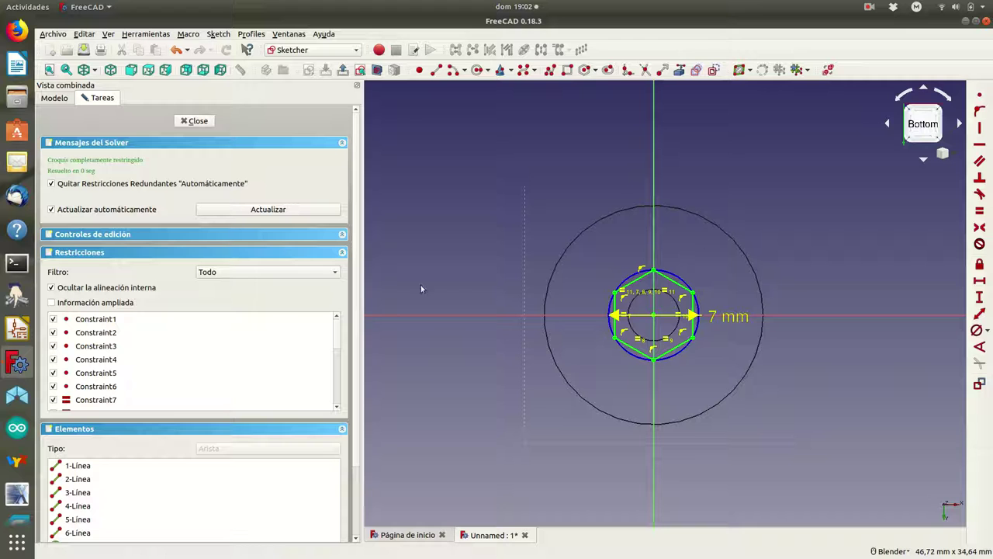
click(195, 122)
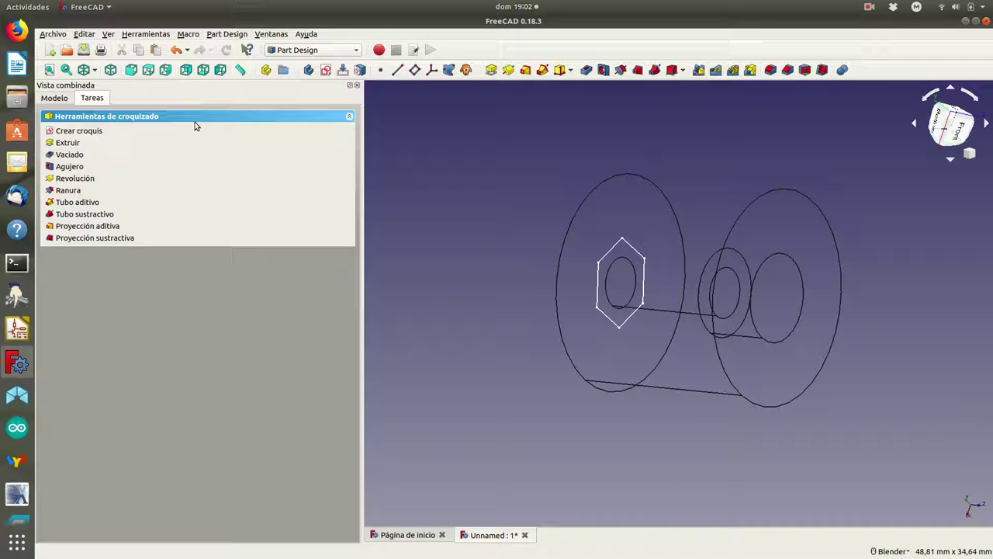
Step: Pocket the hexagon sketch 4 mm deep into the bushing's bottom end as Pocket001
click(72, 160)
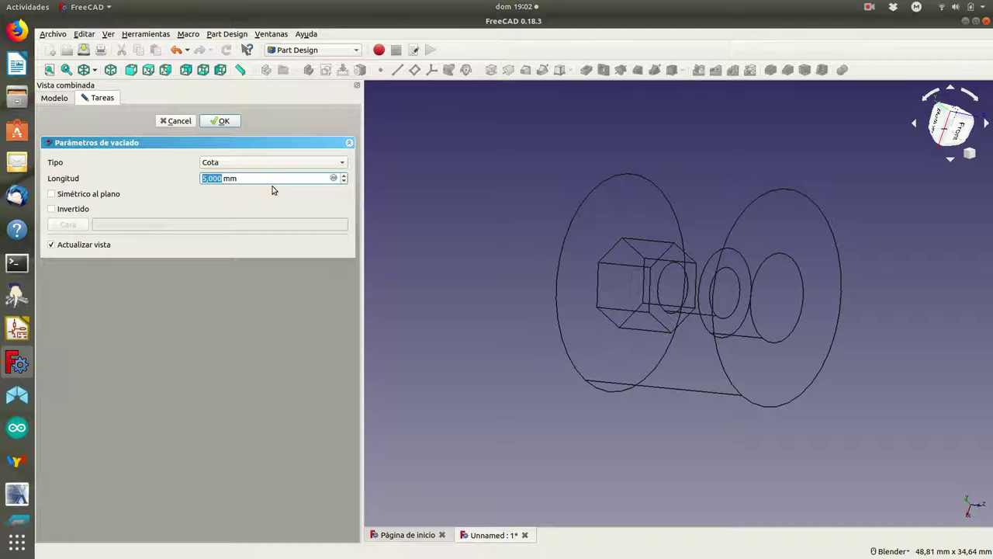
text(10)
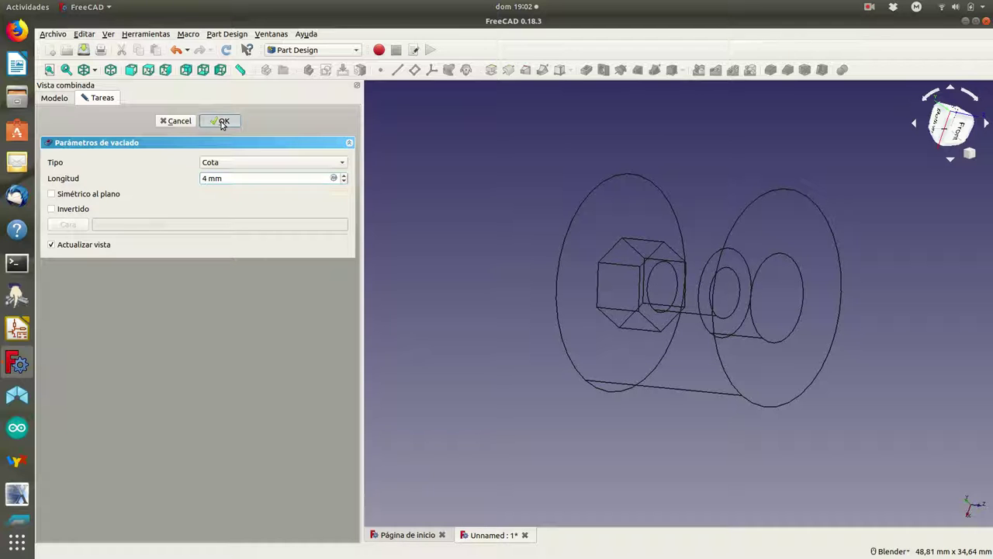
click(221, 121)
click(54, 97)
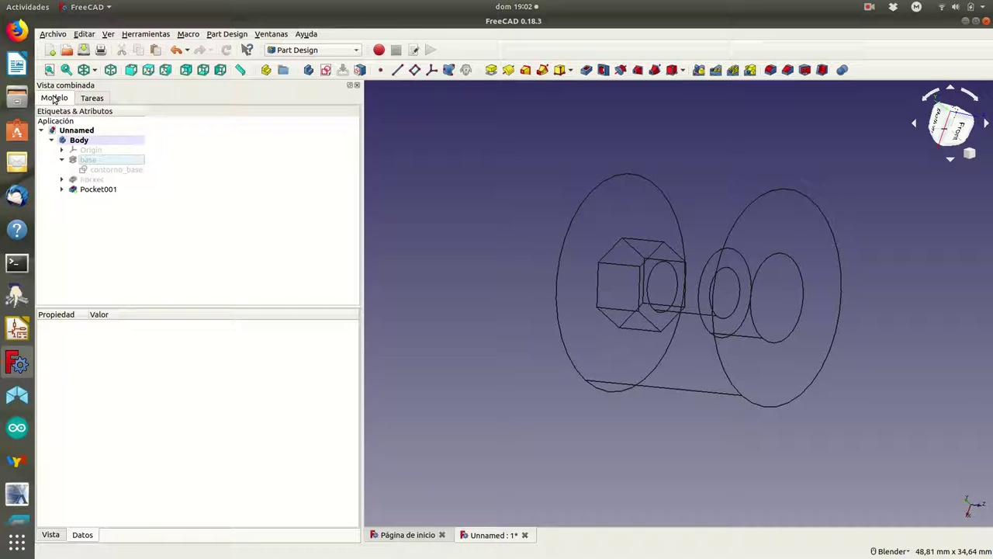
Step: Rename Sketch001 to contorno_cabeza and the first Pocket to con_hueco_cabeza
click(62, 179)
click(101, 191)
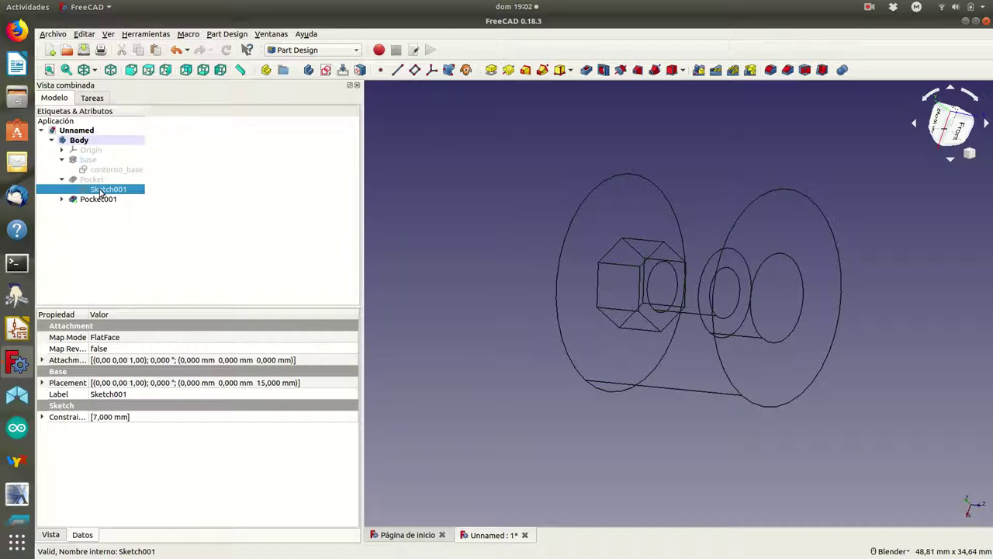
right_click(101, 193)
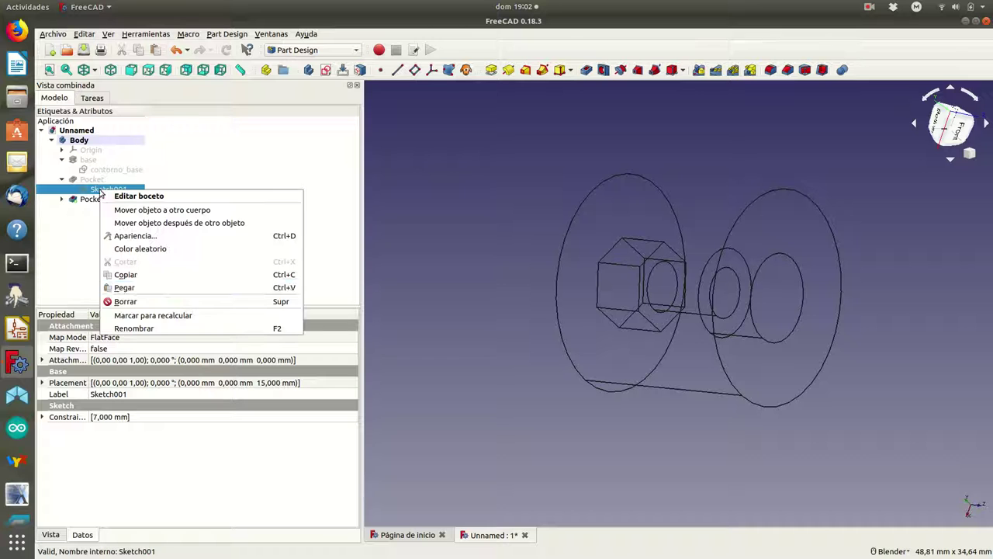
click(151, 326)
text(contorno_cabeza)
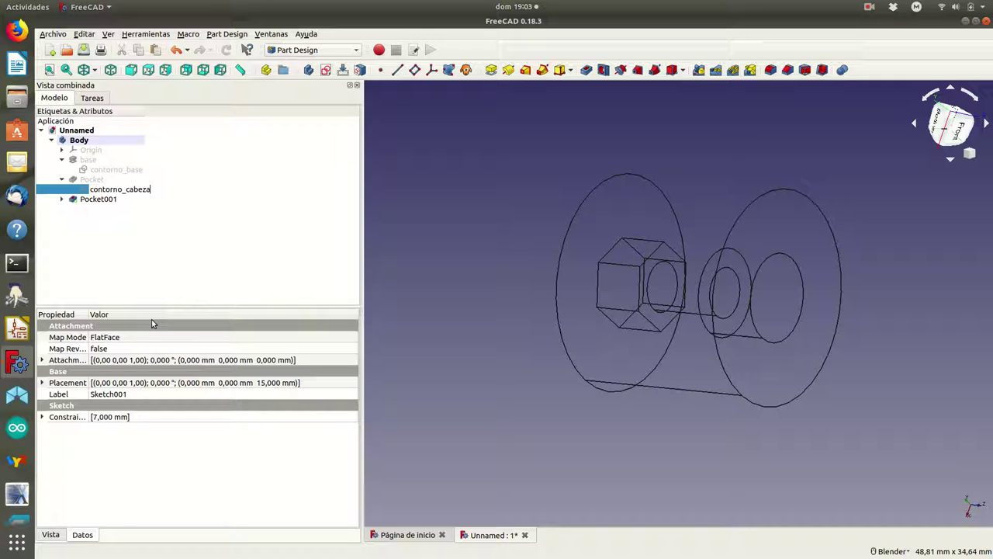
click(92, 181)
right_click(92, 183)
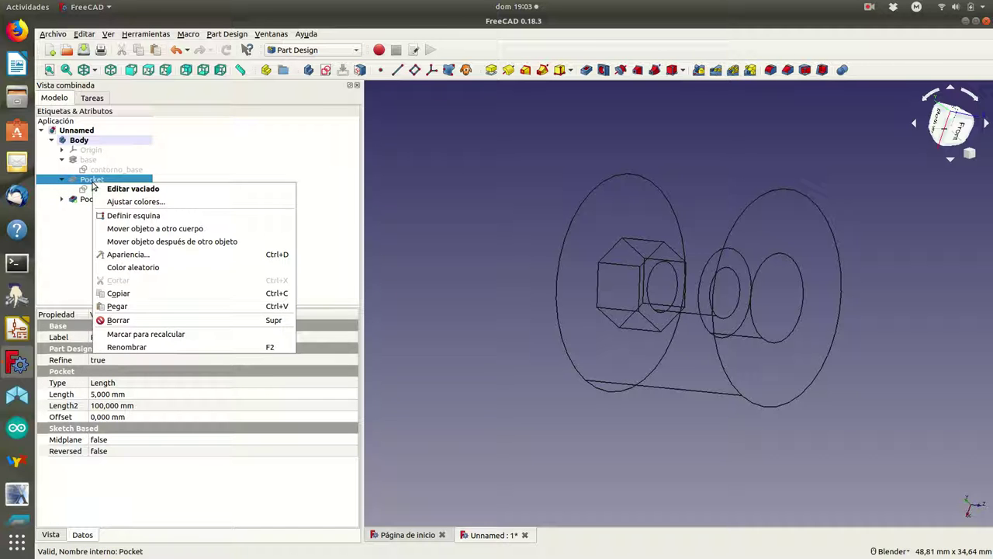
click(147, 349)
text(con_hueco_cabeza)
key(Return)
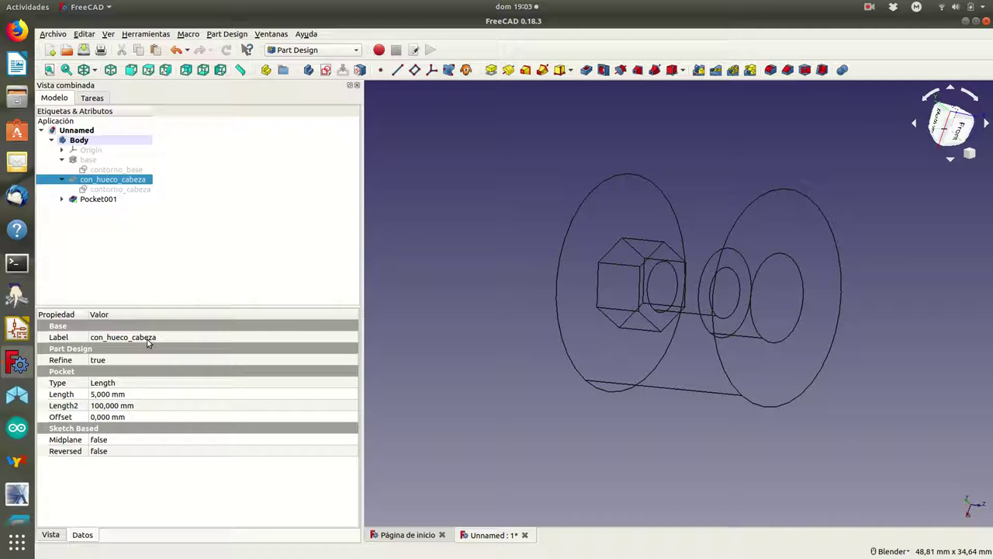
Step: Rename Sketch002 to contorno_tuerca and Pocket001 to con_hueco_tuerca
click(60, 201)
click(91, 209)
right_click(106, 211)
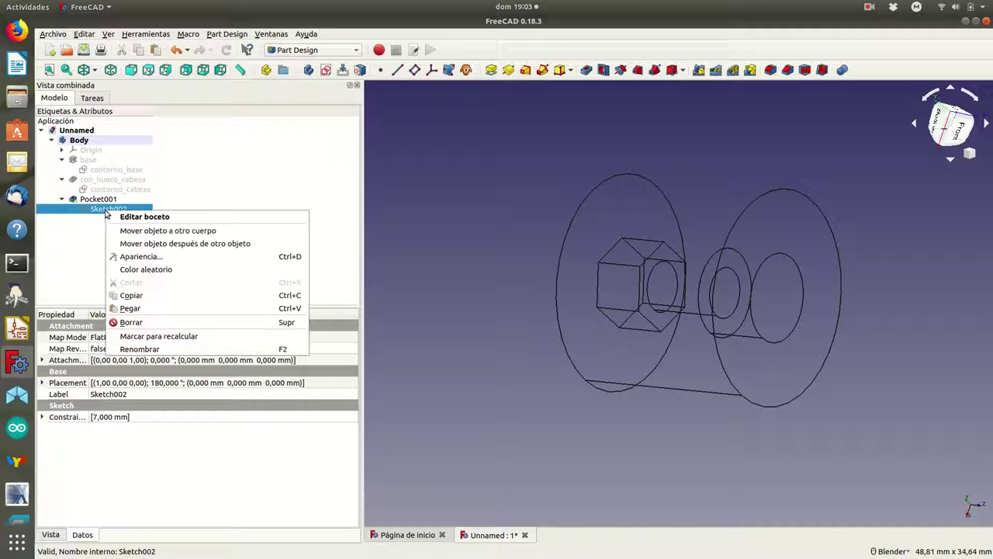
click(163, 348)
text(contorno_)
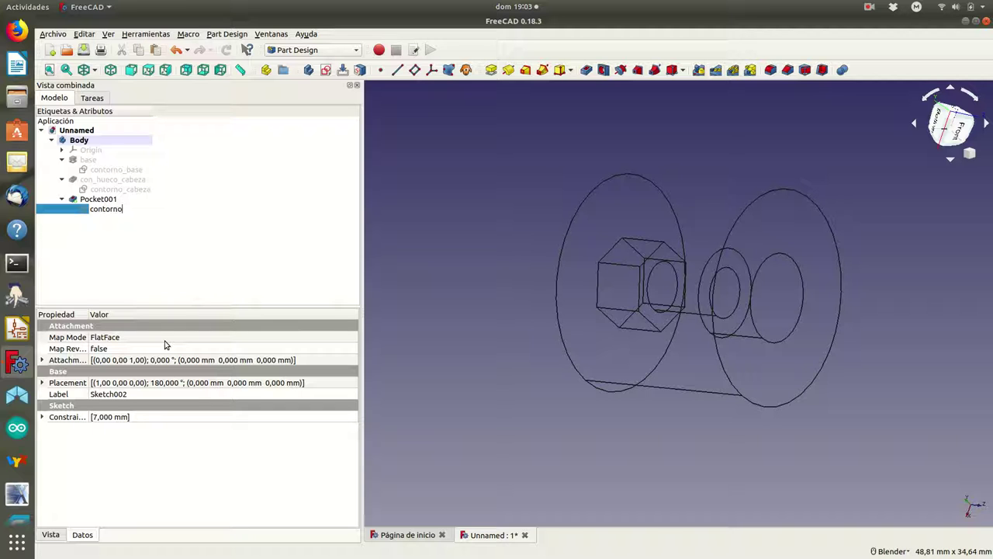
text(tuerca)
click(90, 200)
right_click(91, 199)
click(122, 365)
text(con_hueco)
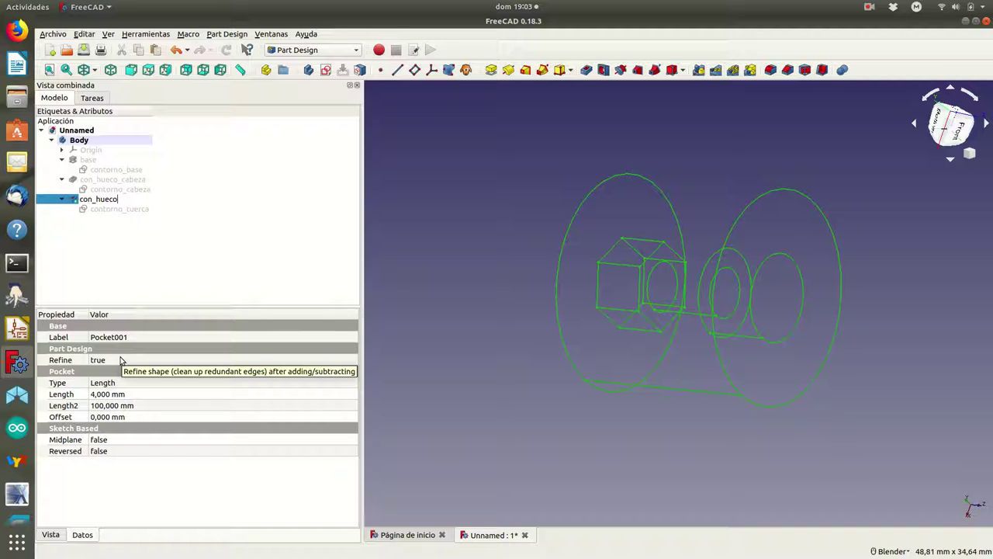
text(_tue3r)
key(BackSpace)
key(BackSpace)
text(rca)
key(Return)
click(198, 291)
click(87, 201)
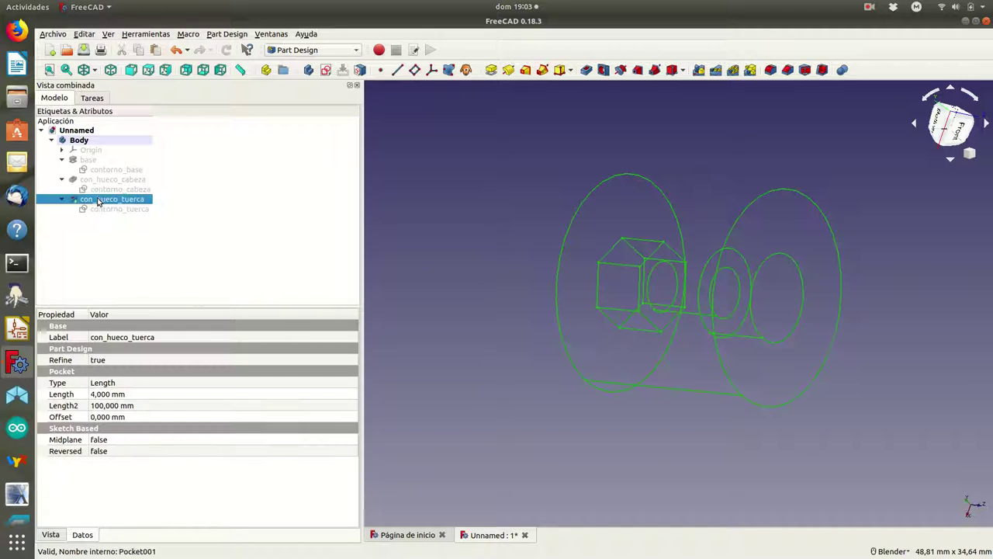
Step: Switch the draw style to Shaded and orbit to inspect the hexagonal and round recesses
click(95, 71)
click(97, 86)
mouse_move(408, 220)
middle_down()
mouse_move(494, 262)
mouse_move(539, 207)
mouse_move(474, 259)
mouse_move(532, 220)
mouse_move(505, 381)
mouse_move(693, 418)
mouse_move(765, 377)
mouse_move(660, 373)
mouse_move(525, 294)
mouse_move(548, 309)
mouse_move(463, 166)
mouse_move(498, 205)
mouse_move(581, 222)
mouse_move(614, 166)
mouse_move(593, 221)
middle_up()
scroll(547, 309, down, 3)
scroll(548, 309, down, 2)
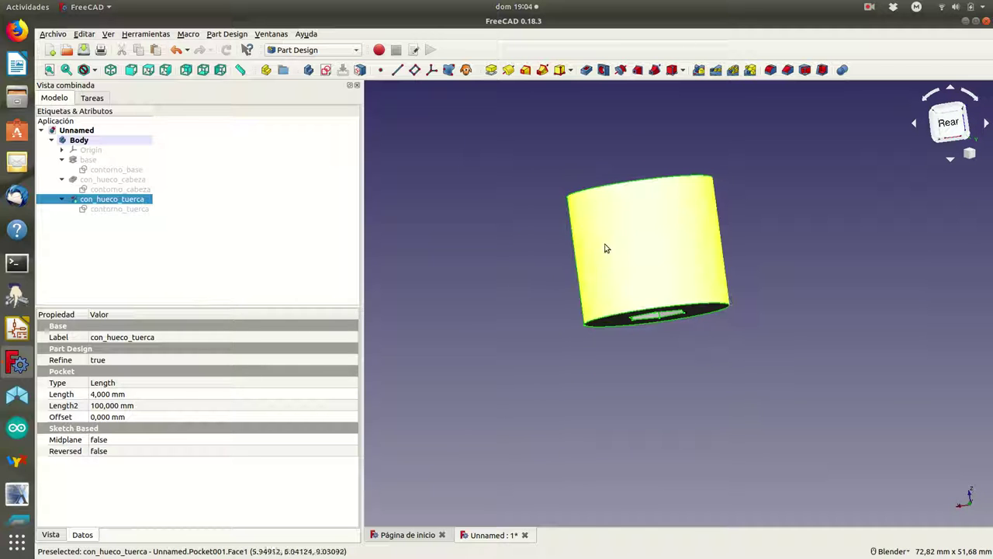